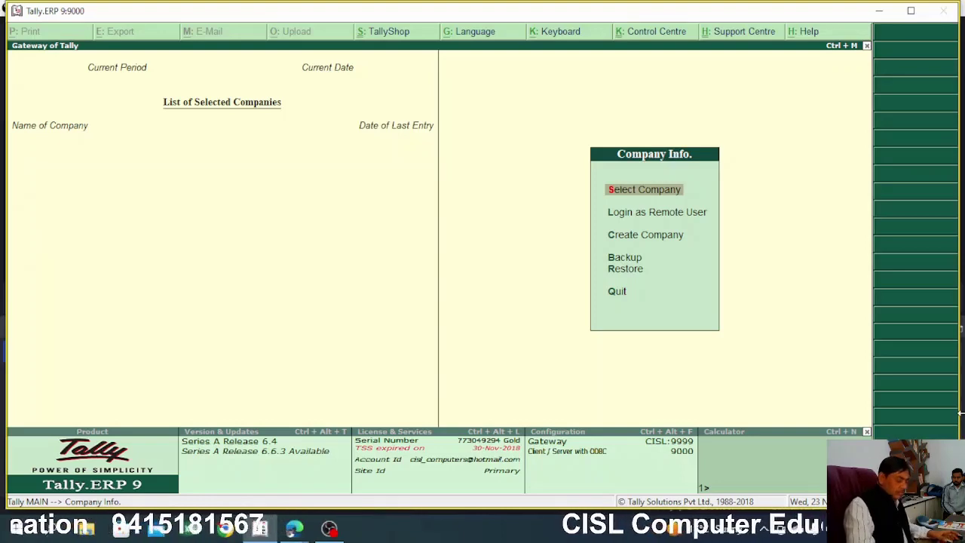
Open the Create Company form from the Company Info menu
key(Down)
key(Down)
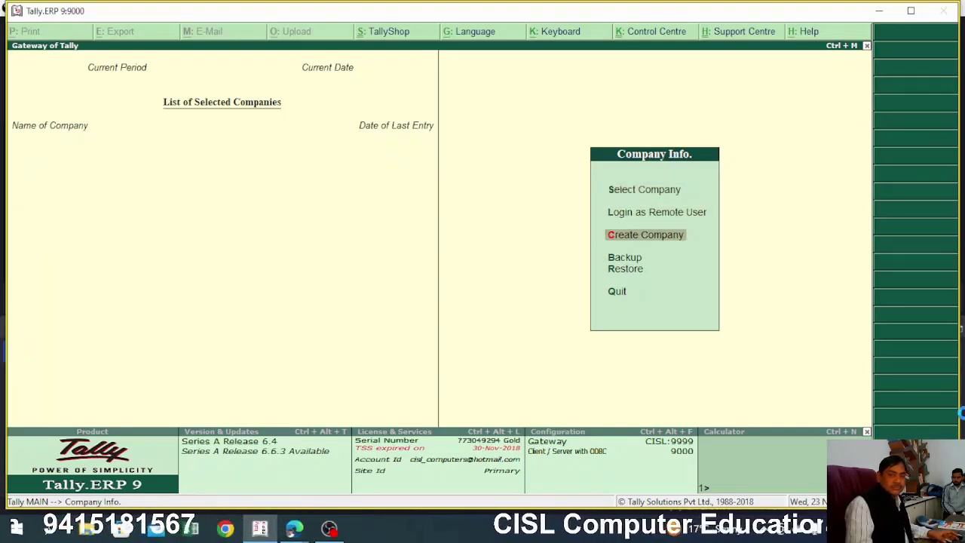
key(Return)
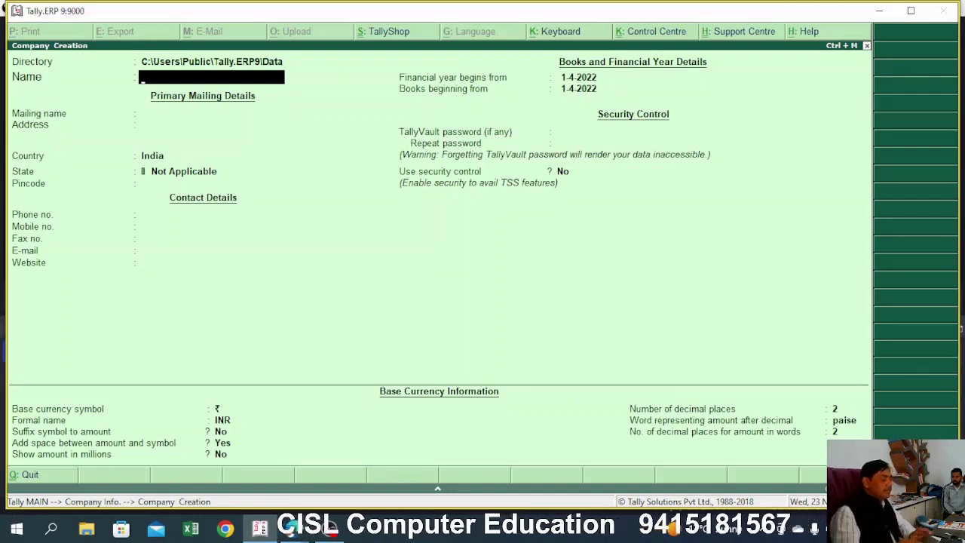
Change the company data directory to f:\nine\cisl
key(BackSpace)
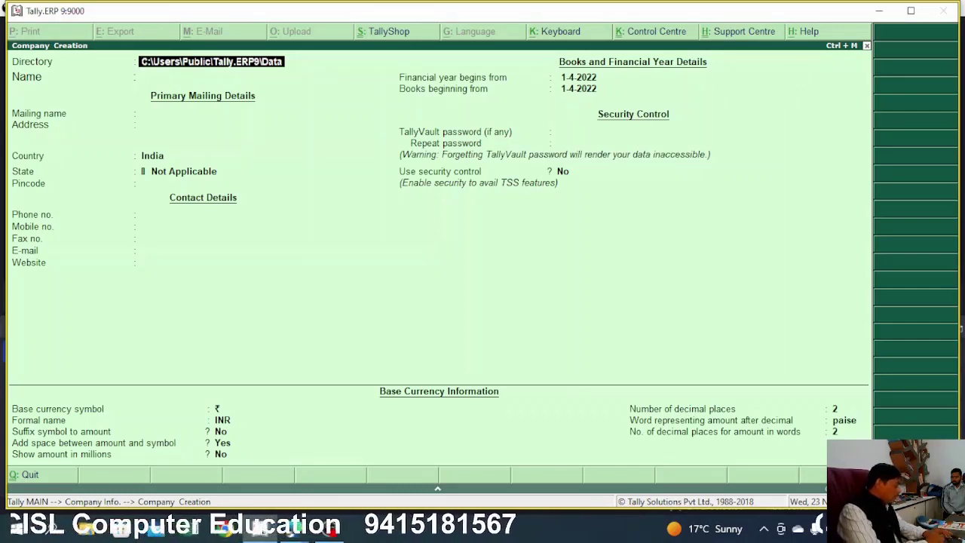
text(f:\)
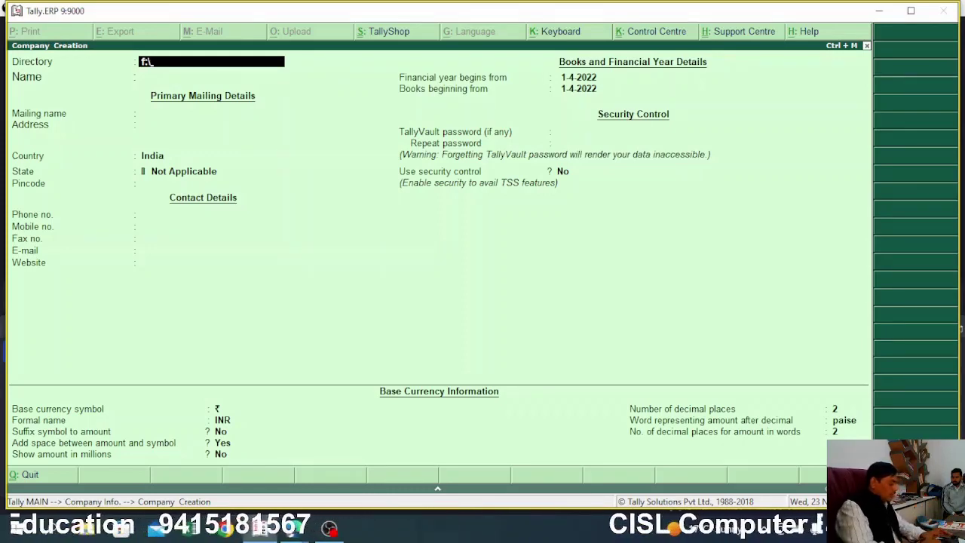
text(nine)
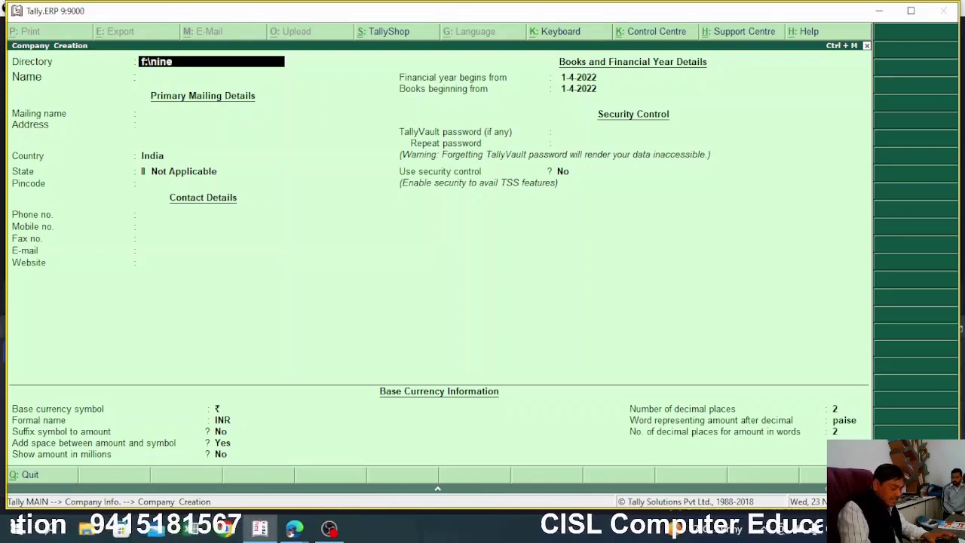
text(\cisl)
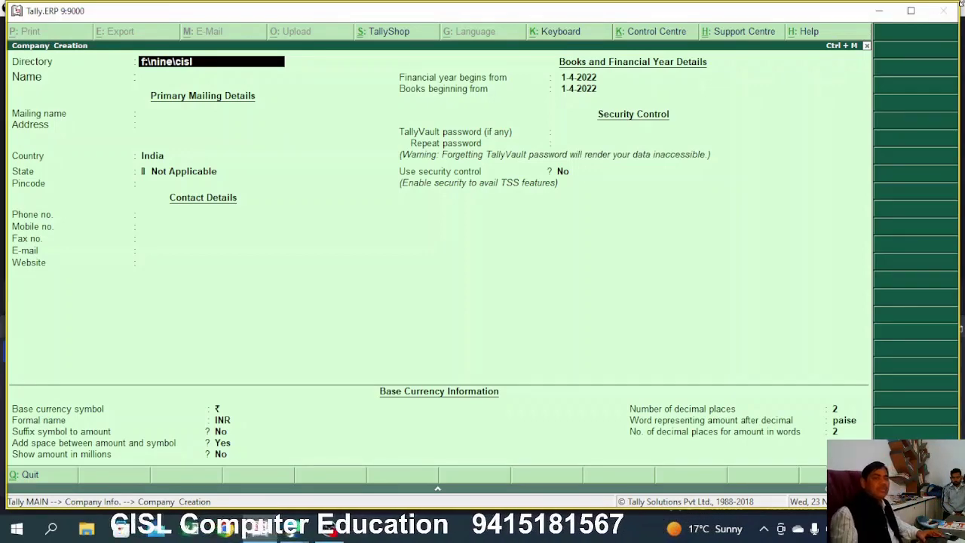
key(Return)
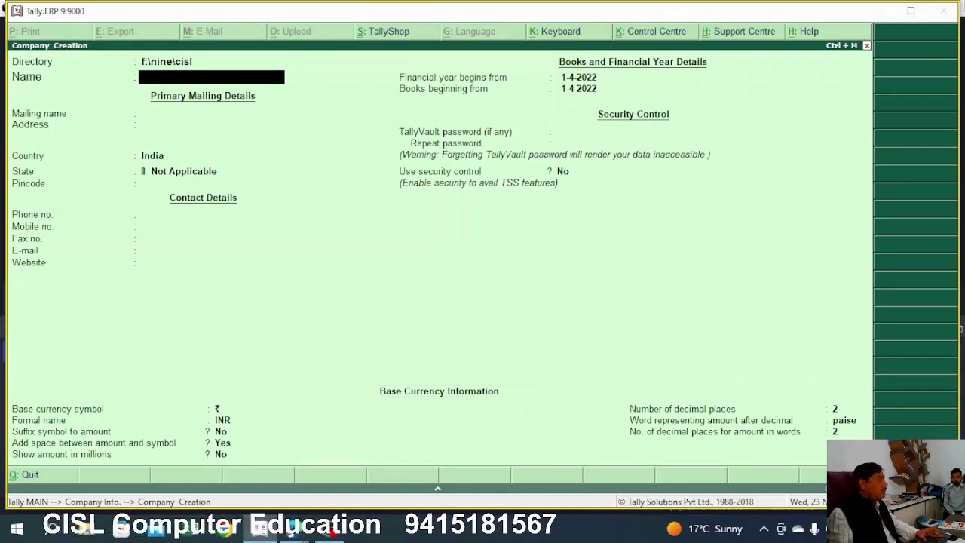
Enter 'Universal Business Solution' as the company name after dismissing the video pop-up
text(Univer)
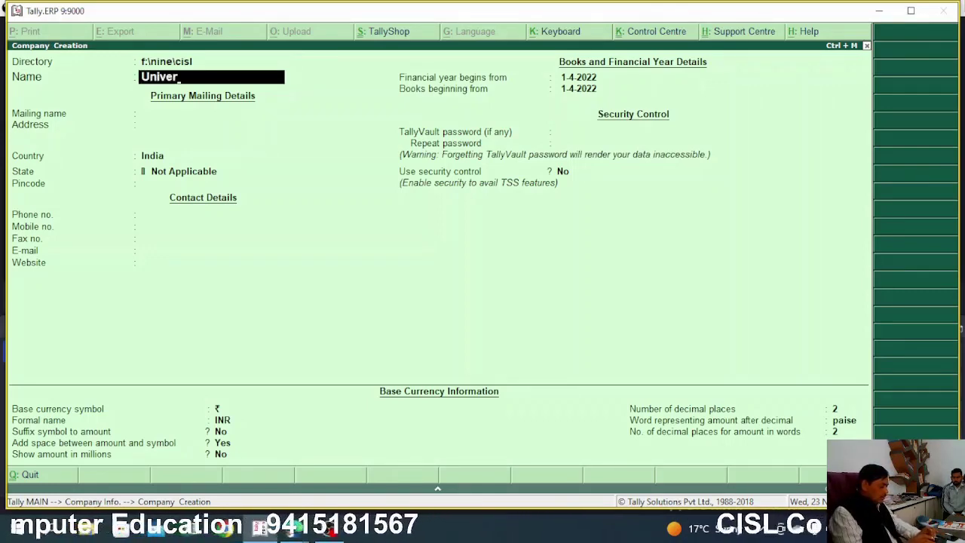
text(sal Busi)
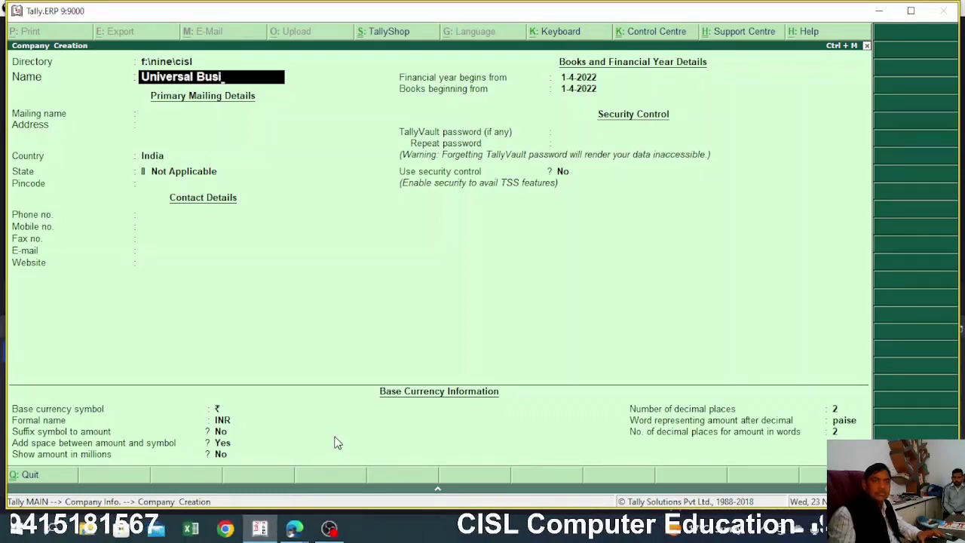
text(ness)
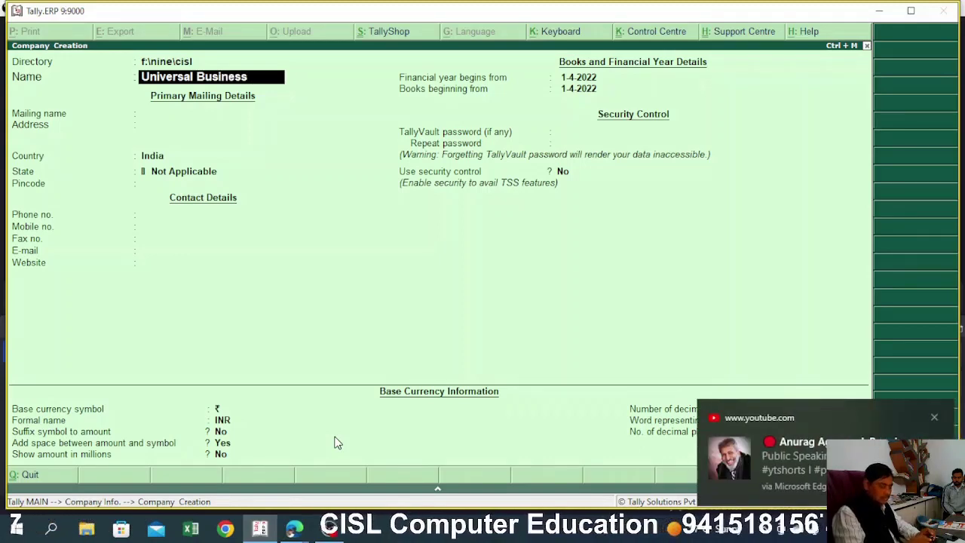
text( Solution)
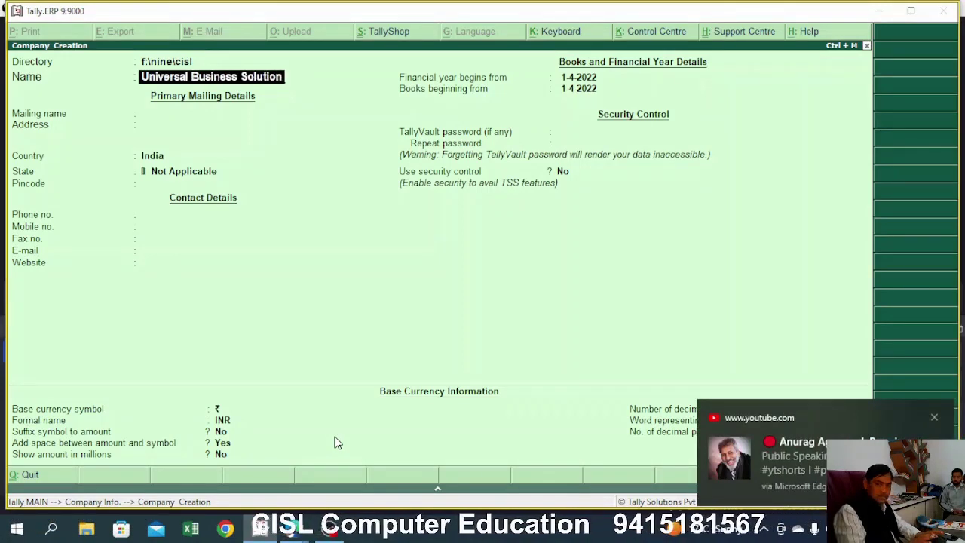
click(935, 418)
key(Return)
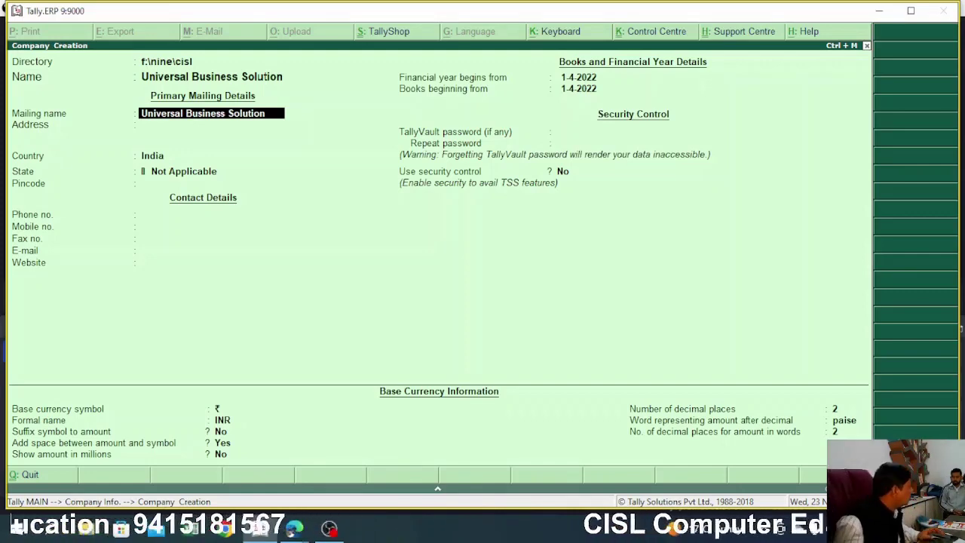
Keep the pre-filled mailing name and enter the company's two-line postal address
key(Return)
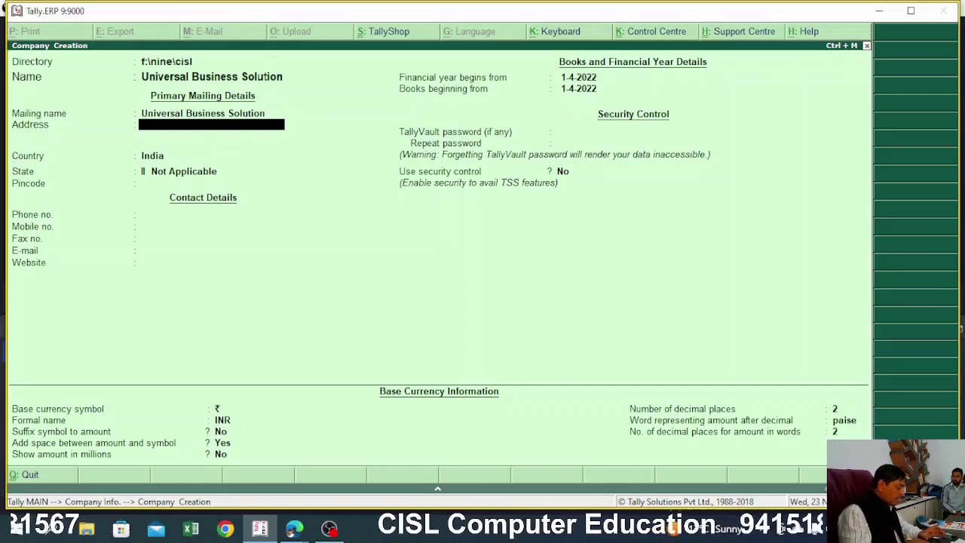
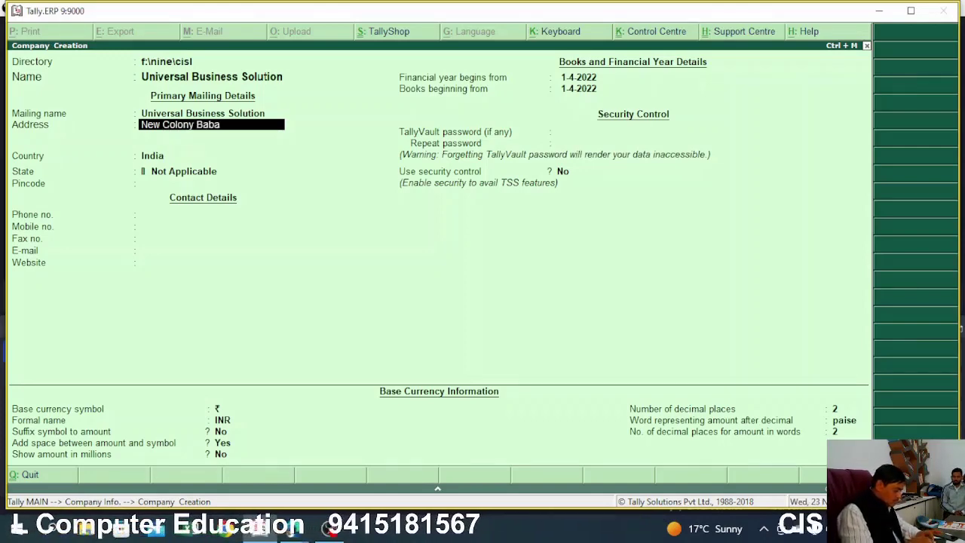
key(Return)
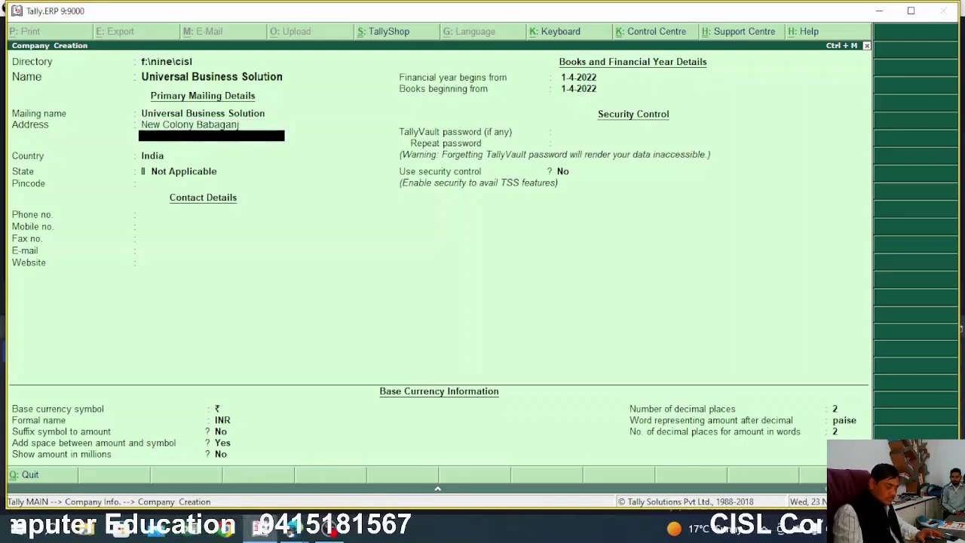
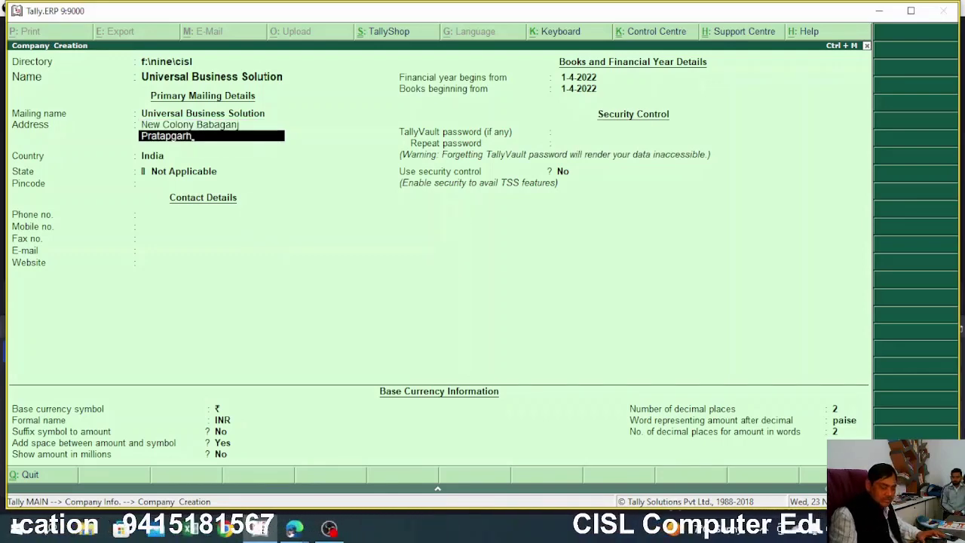
key(Return)
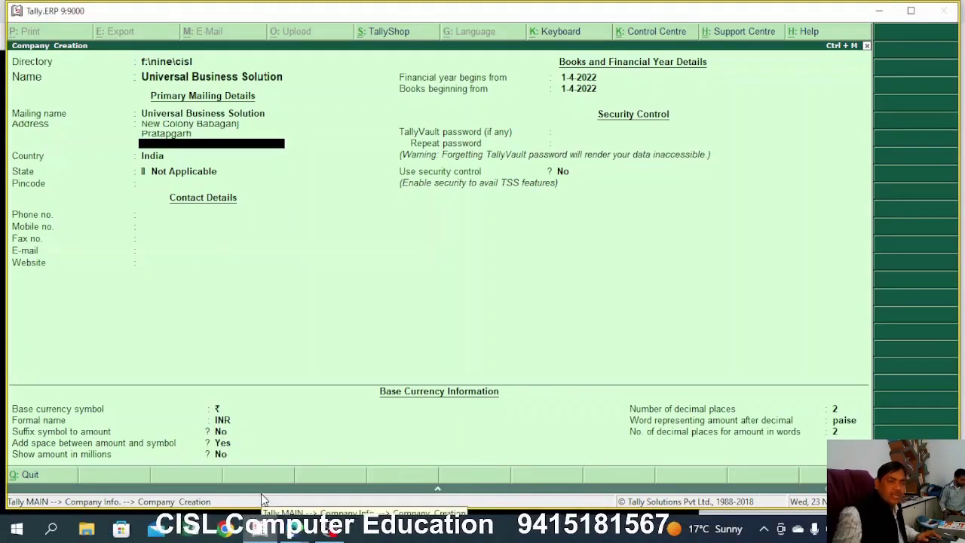
Accept India as the country and choose Uttar Pradesh as the state
key(Return)
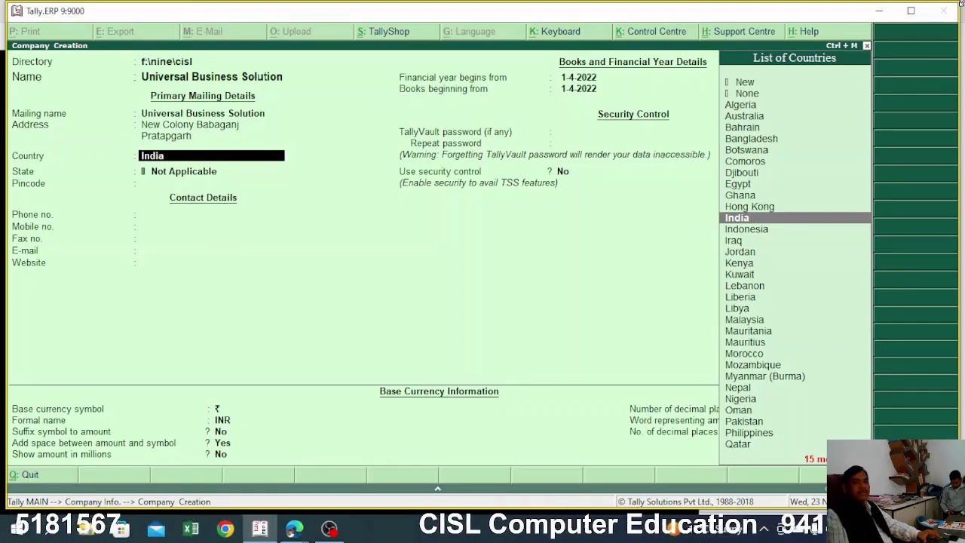
key(Return)
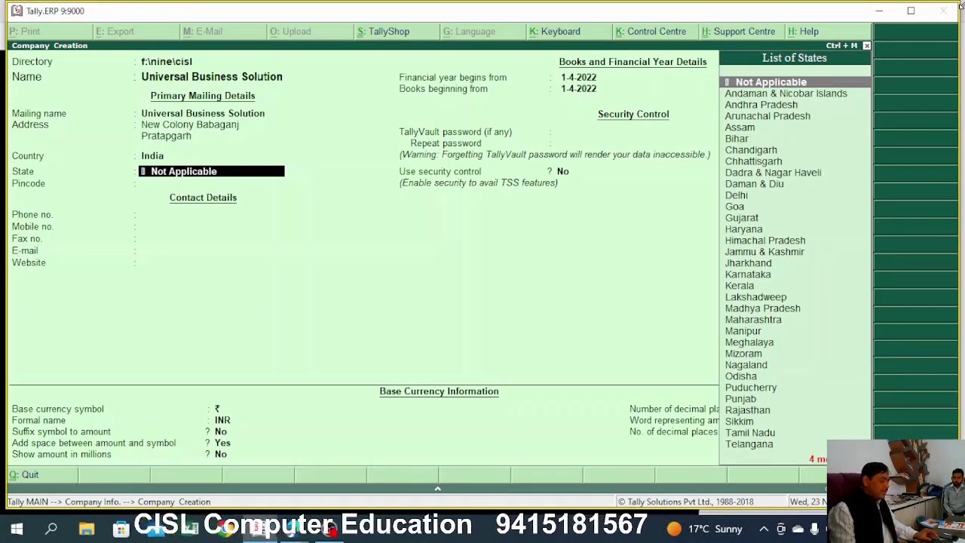
text(U)
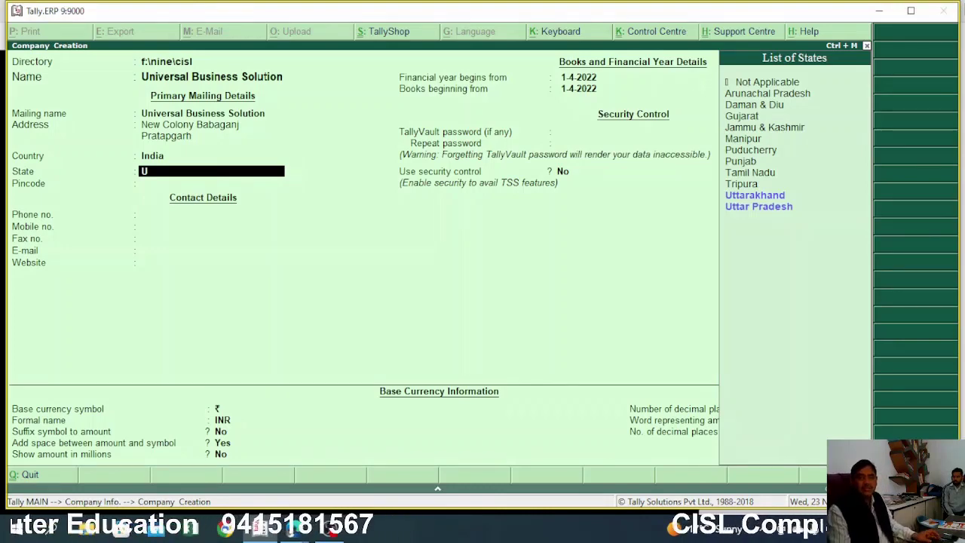
key(Down)
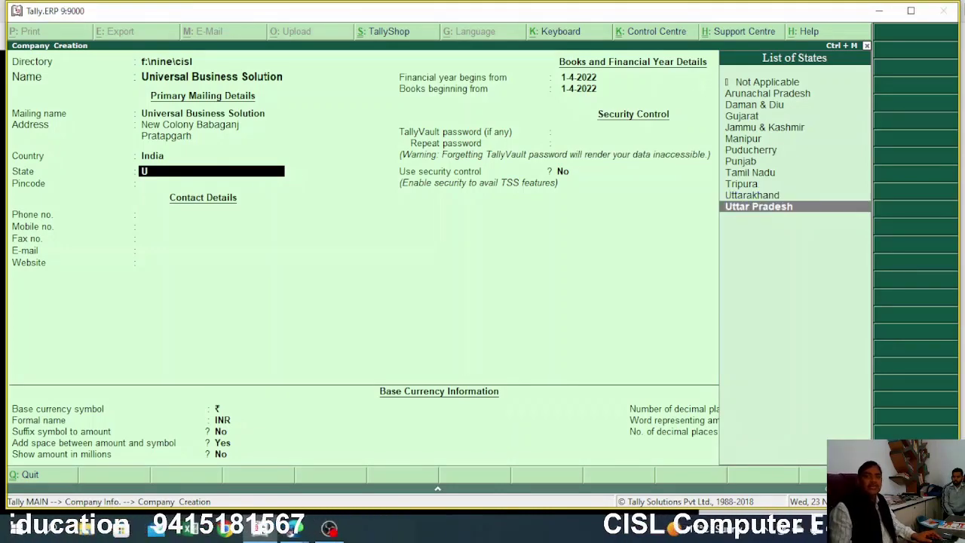
key(Return)
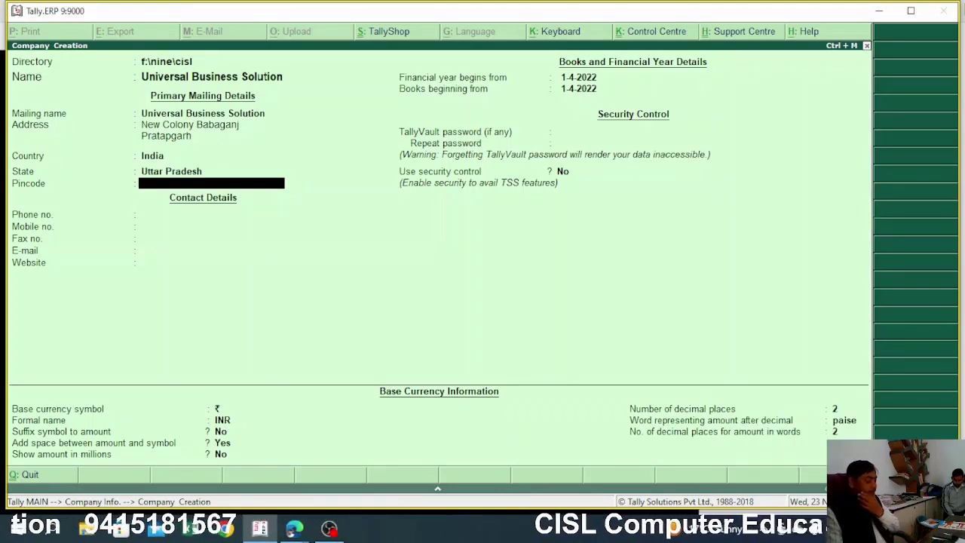
Enter the company's pincode, phone number and mobile number
text(2330001)
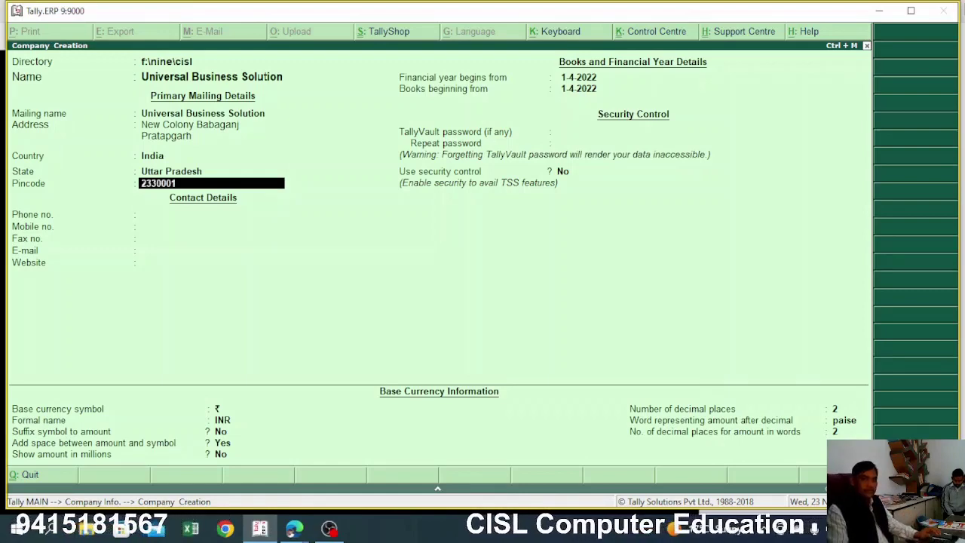
key(Return)
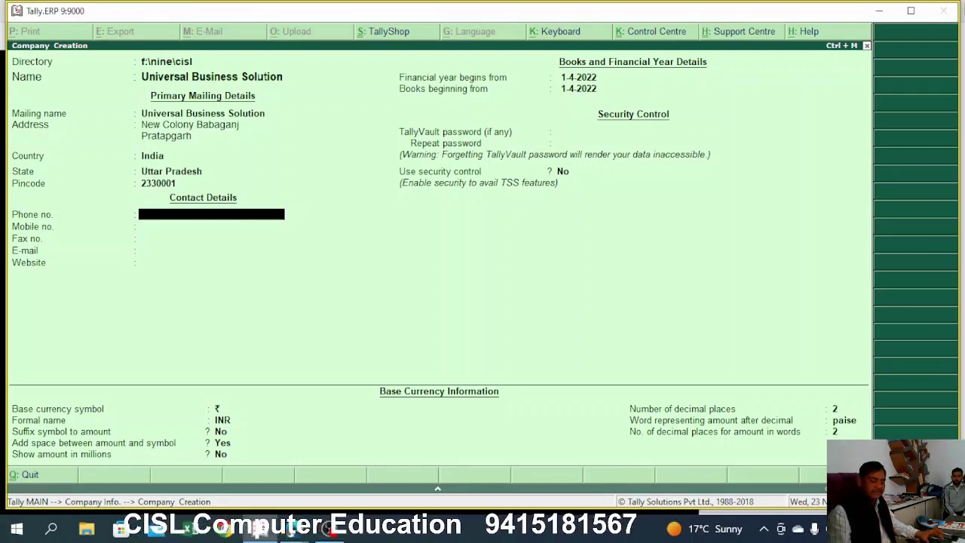
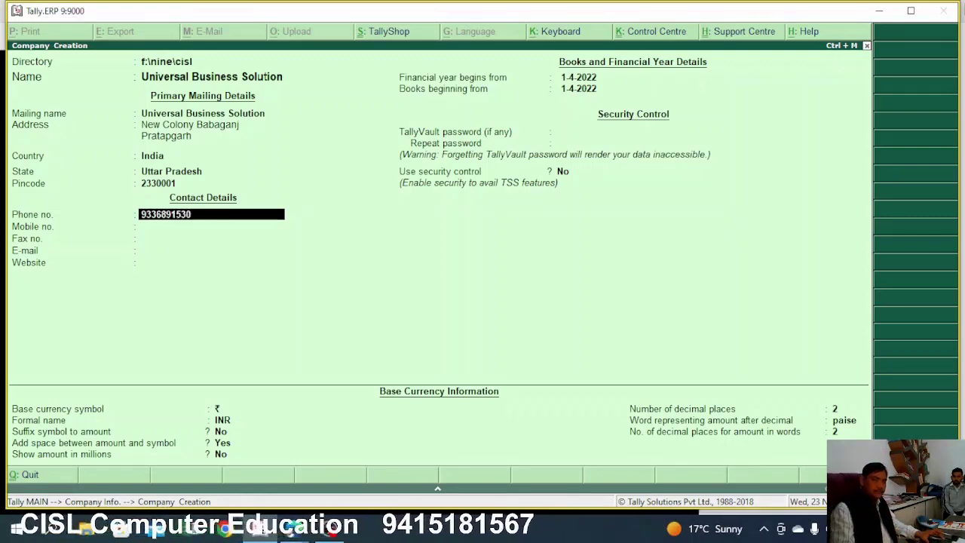
key(Return)
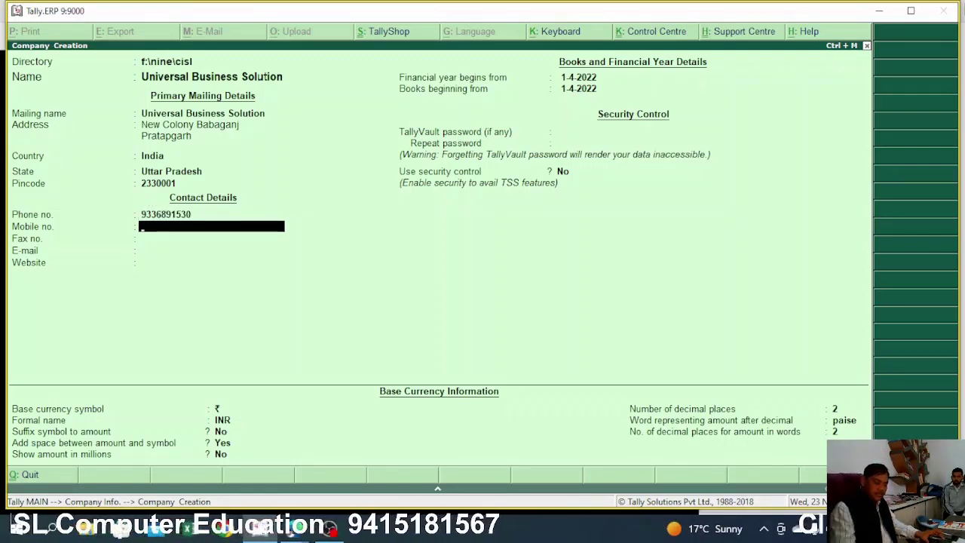
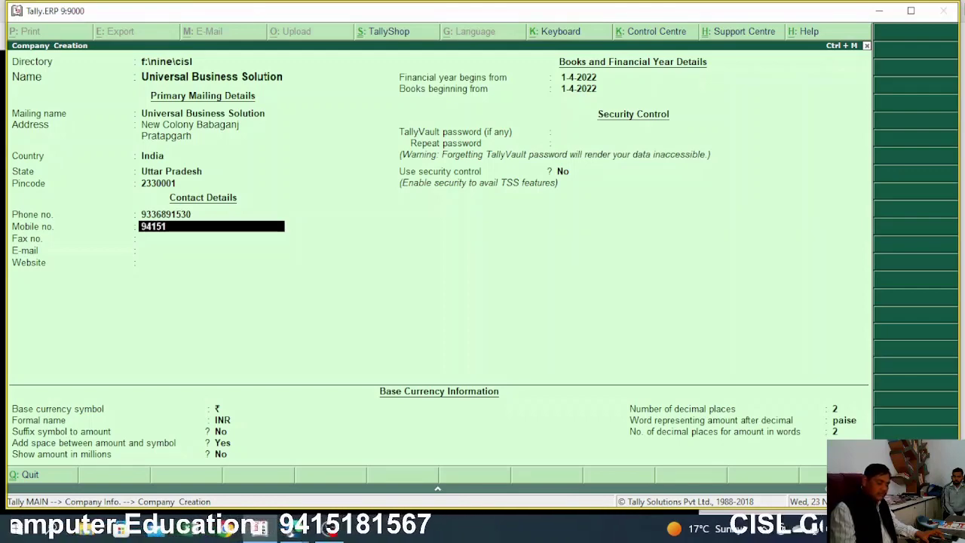
key(Return)
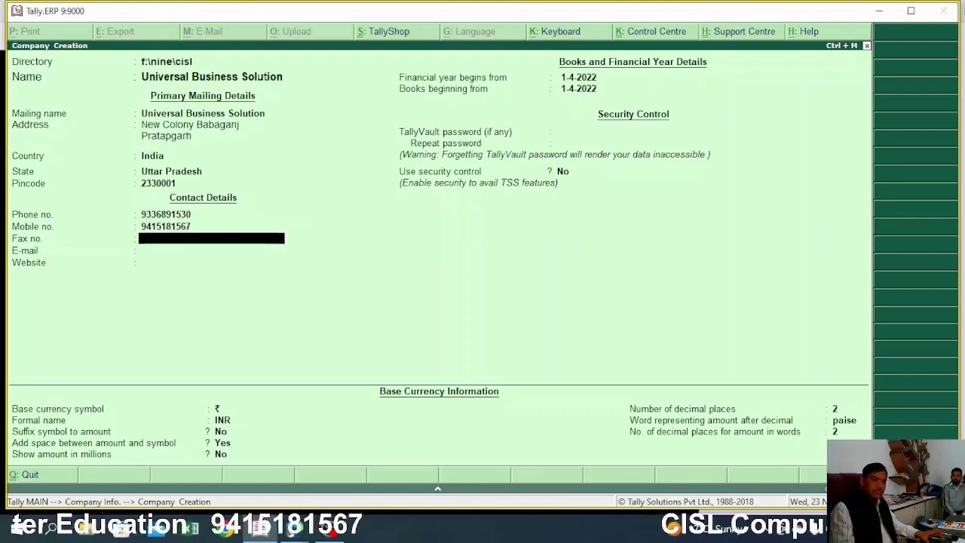
Leave Fax no. blank and enter the company's e-mail address and website
key(Return)
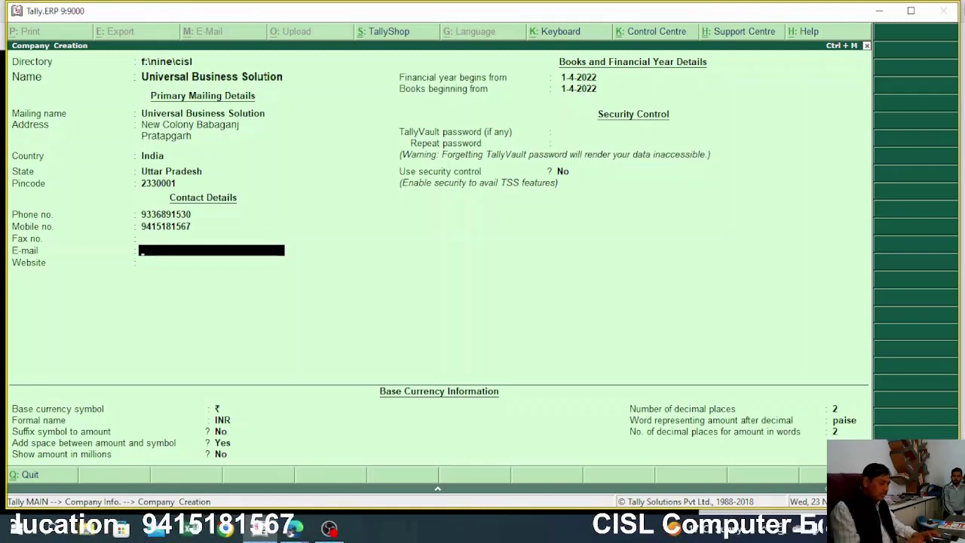
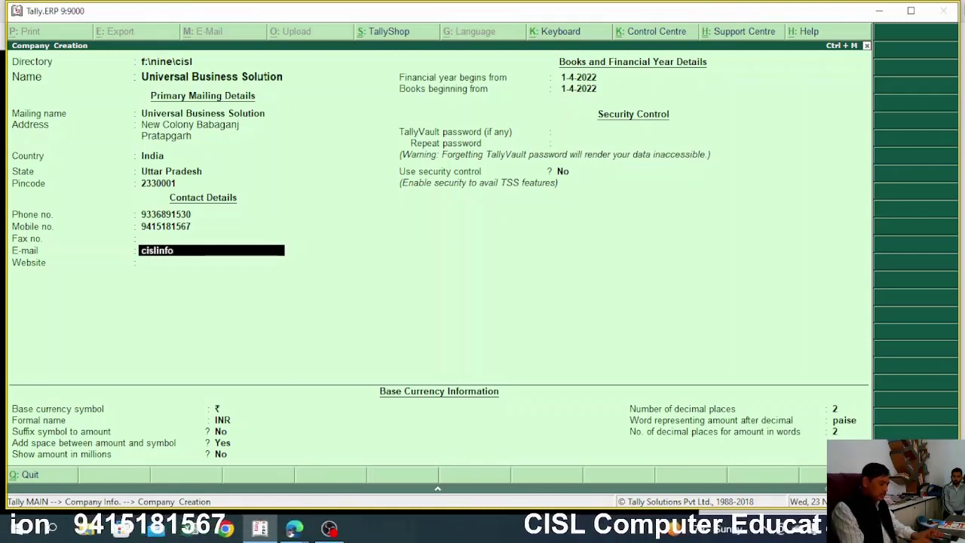
key(Return)
text(www.cislindia.org)
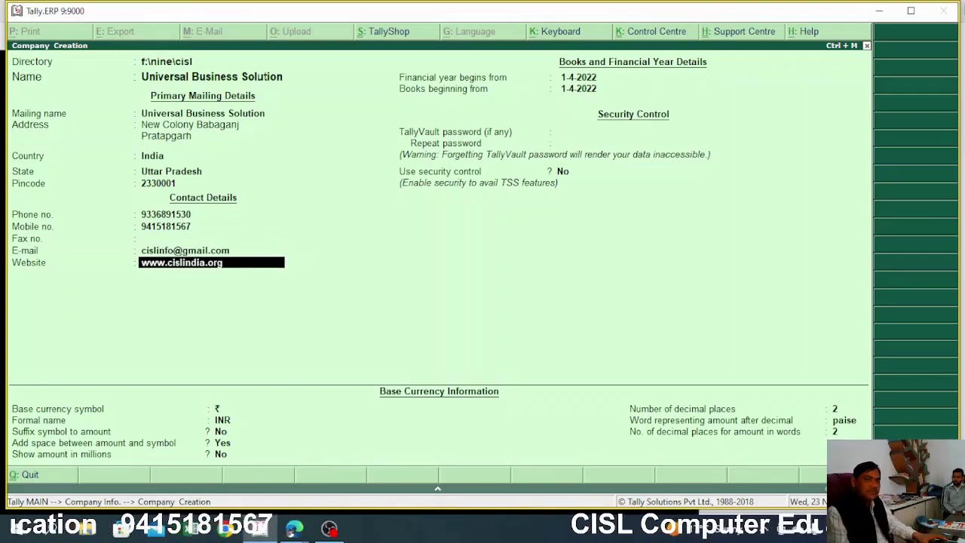
key(Return)
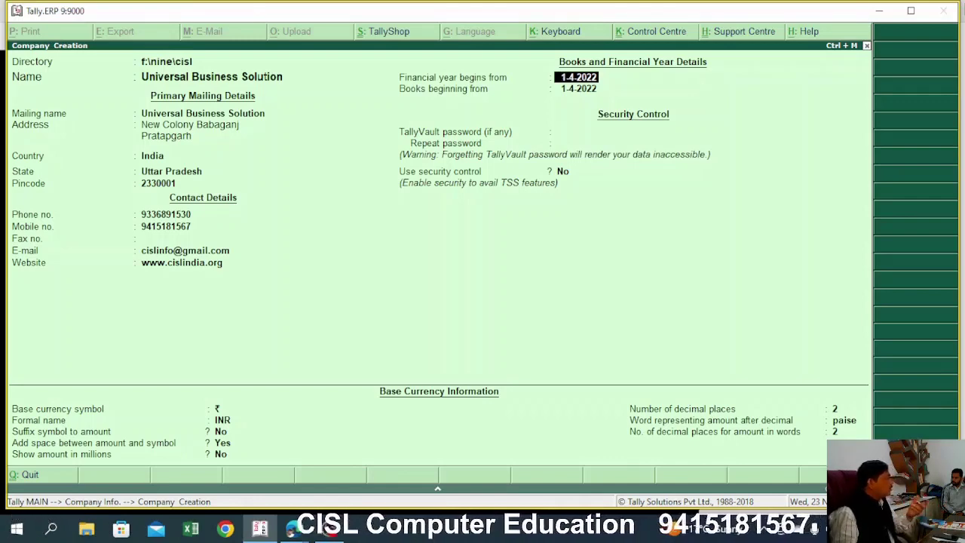
Accept 1-4-2022 for financial year and books start, skipping TallyVault password and security
key(Return)
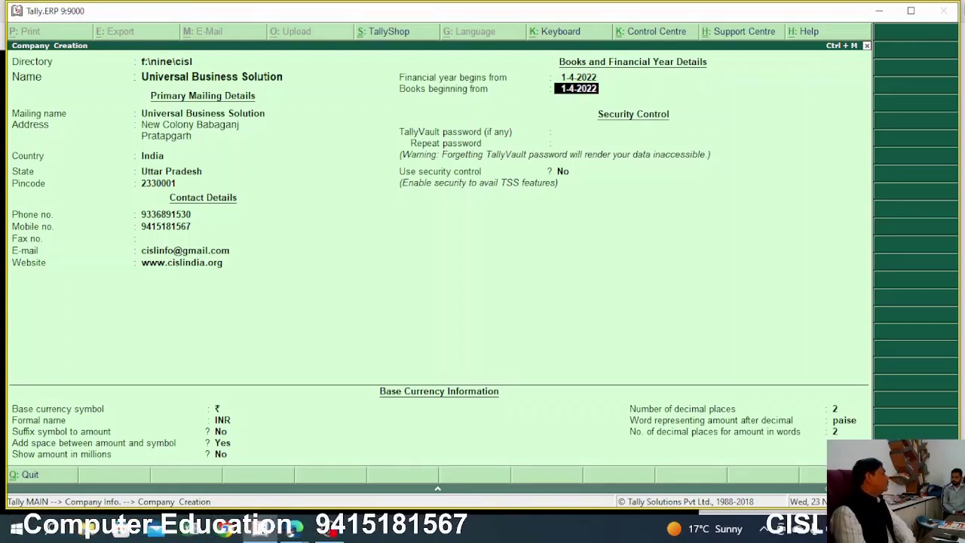
key(Return)
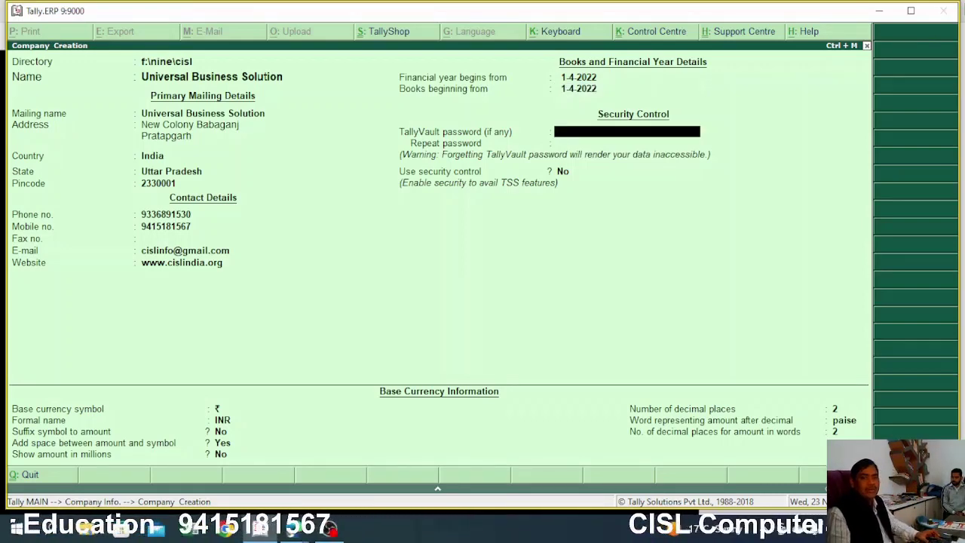
key(Return)
key(Return)
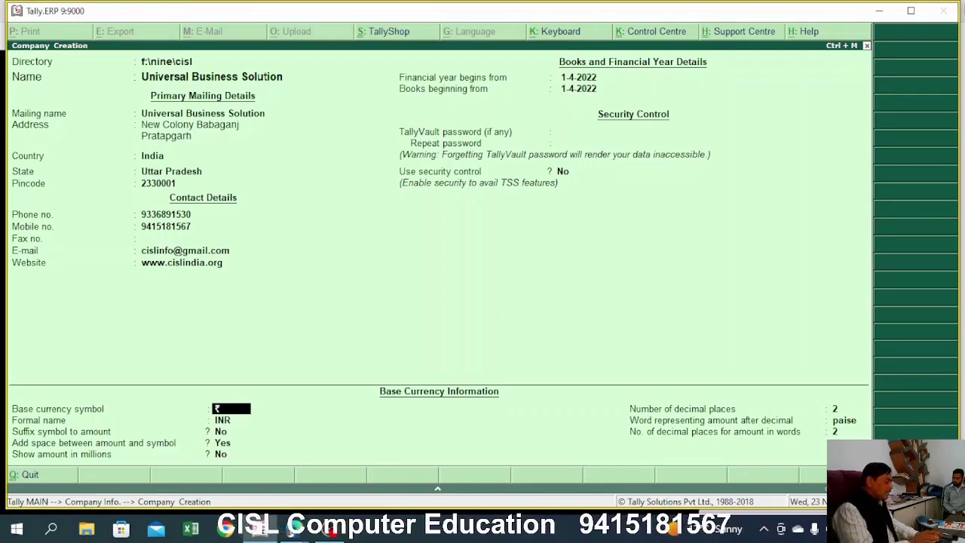
Change the base currency symbol from $ back to ₹ and keep formal name INR
text($)
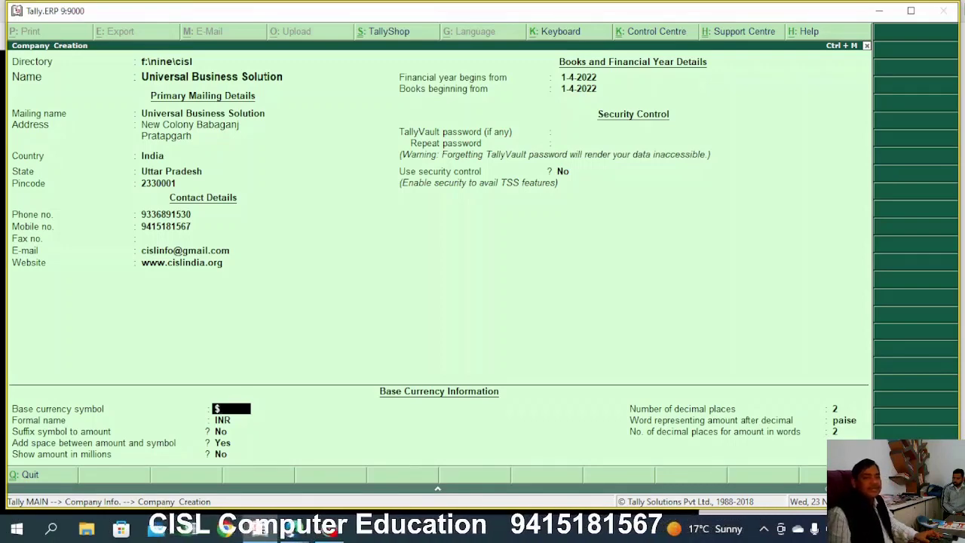
key(Return)
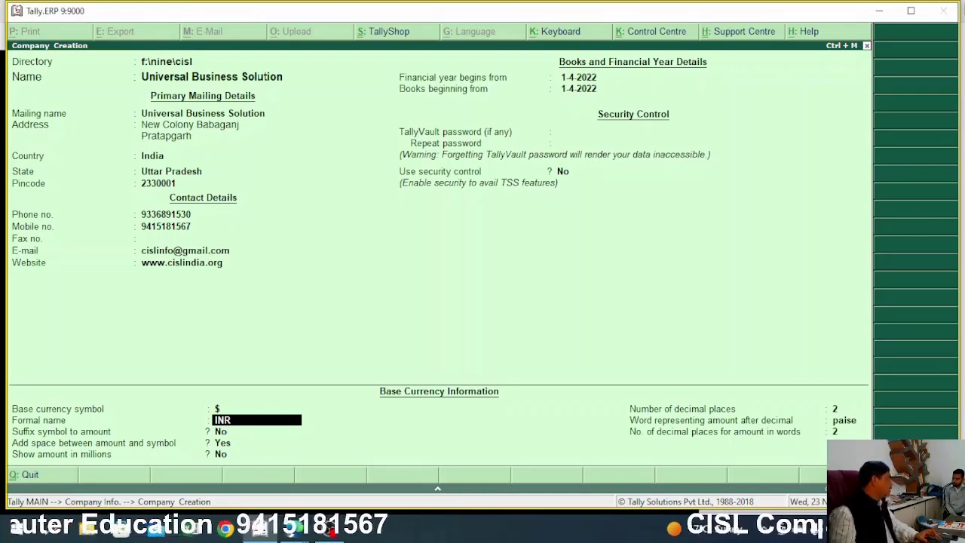
key(Up)
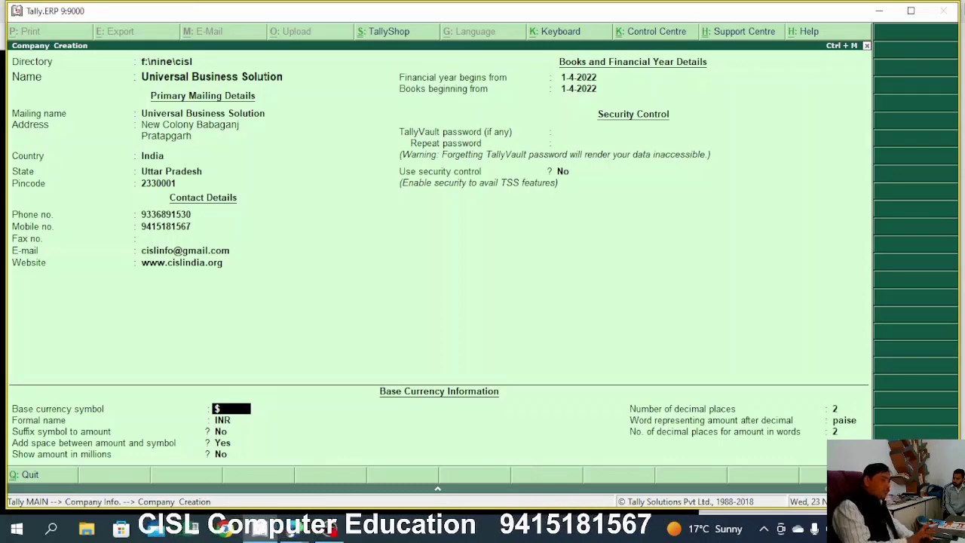
key(ctrl+4)
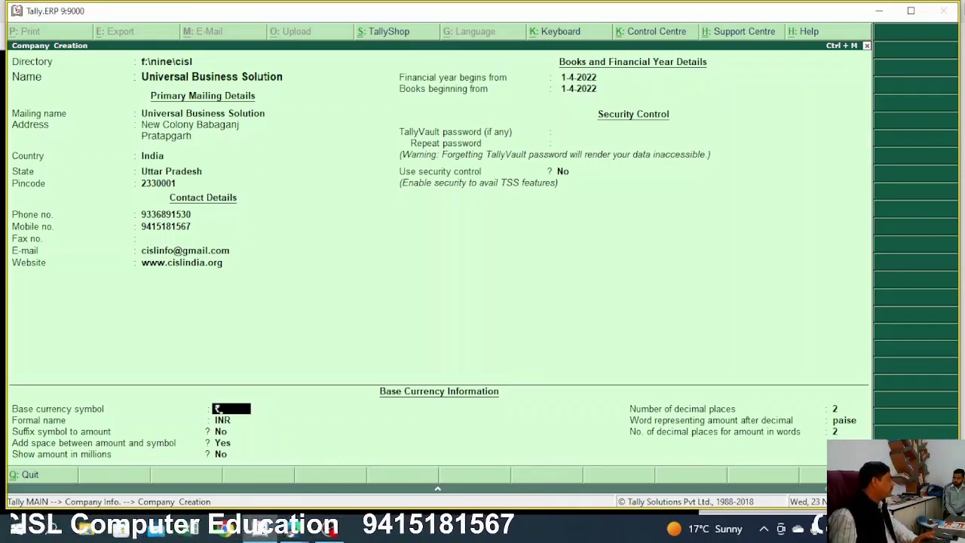
key(Return)
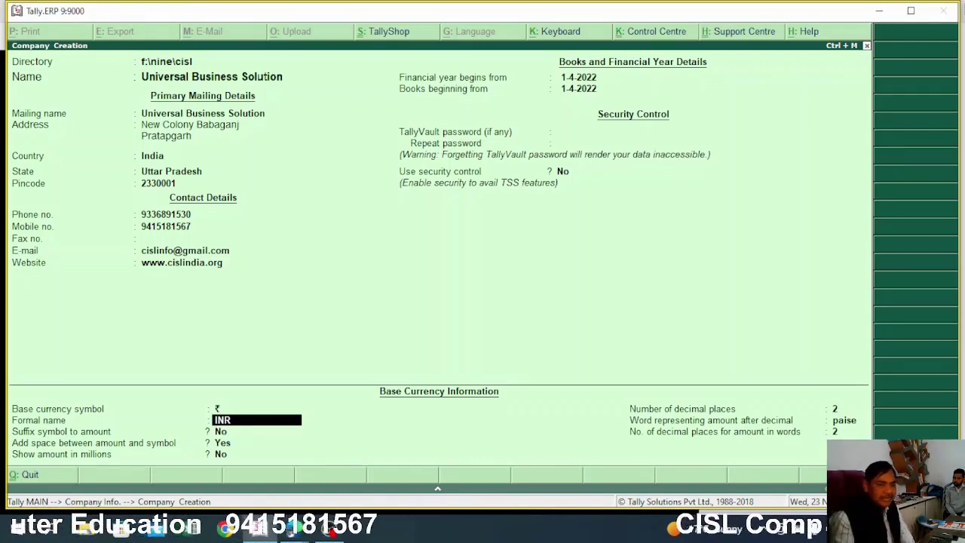
key(Return)
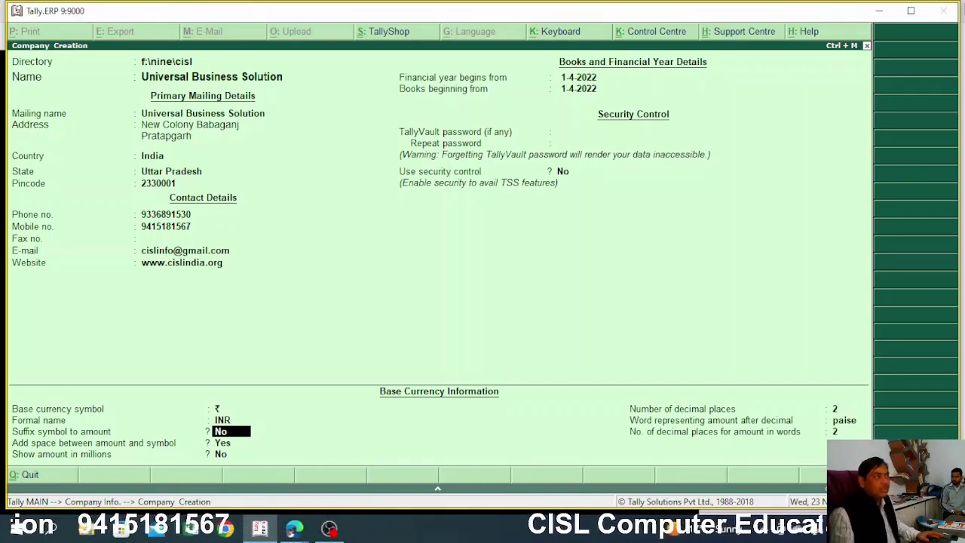
Keep suffix symbol No, space between amount and symbol Yes, and millions No
key(Return)
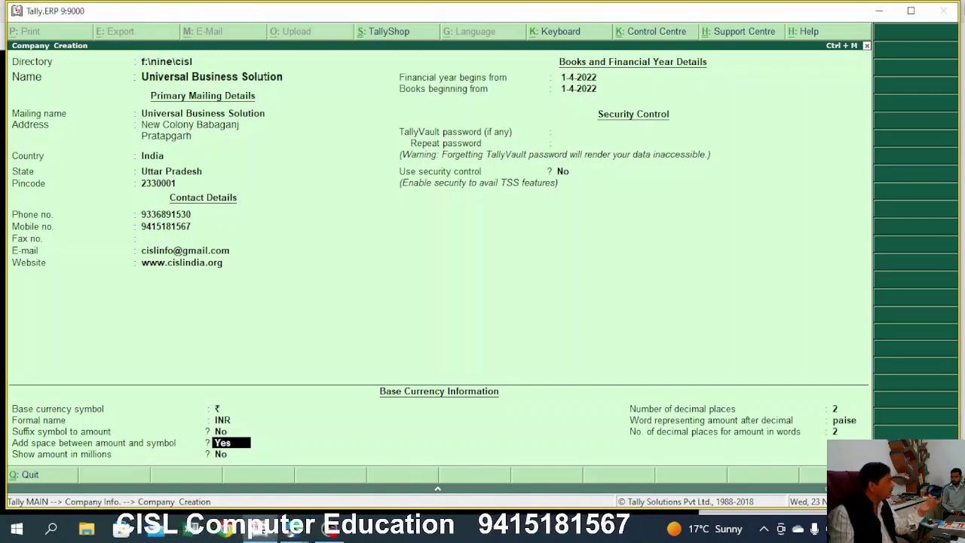
click(231, 454)
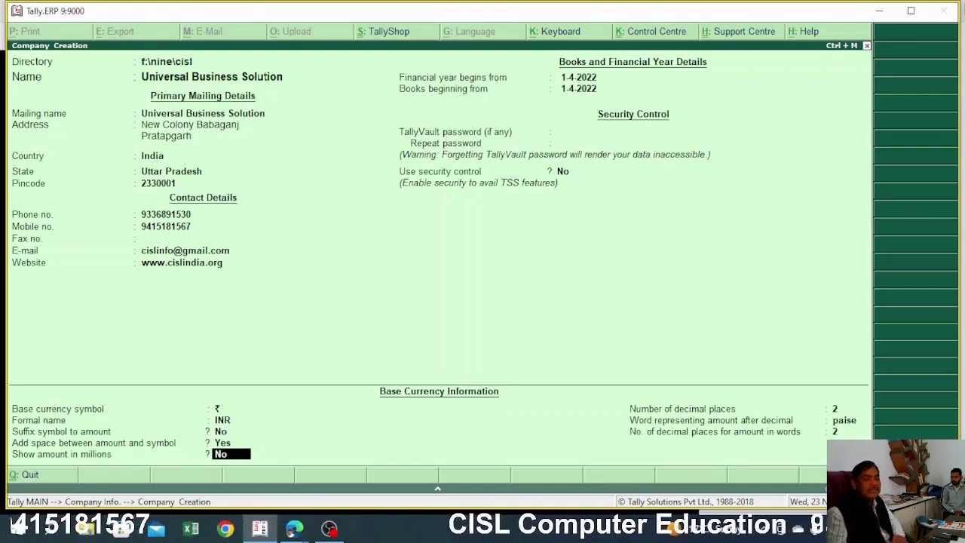
key(Return)
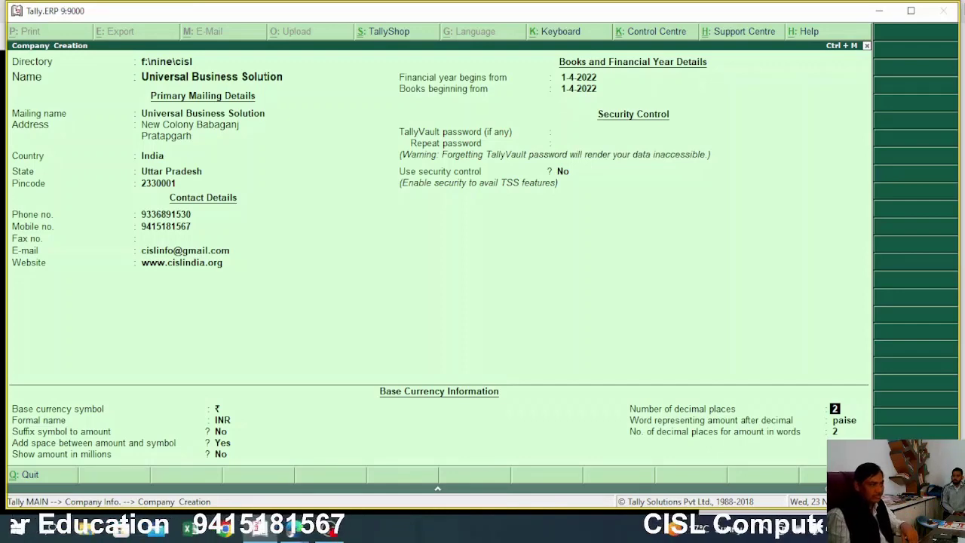
Try 5 decimal places, then enter 0 after it is rejected as above 4
text(5)
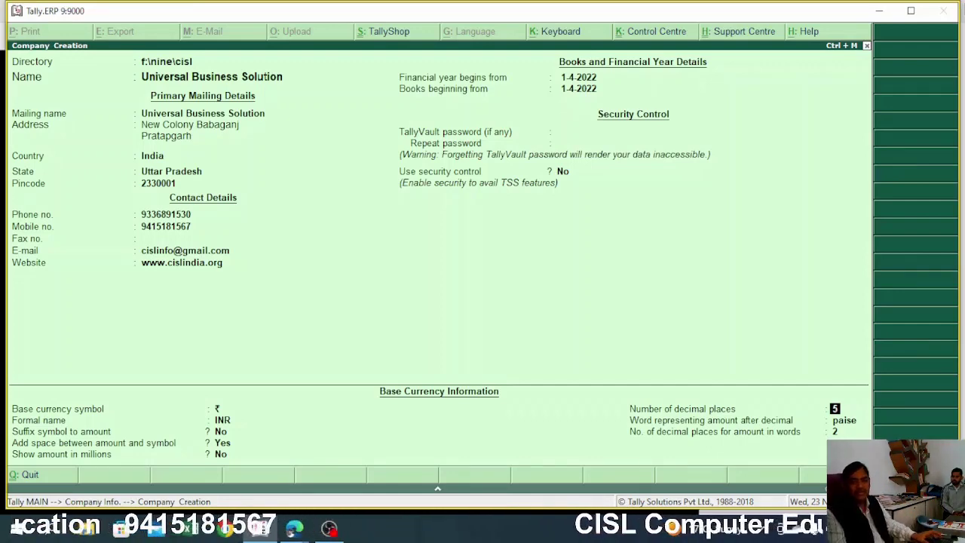
key(Return)
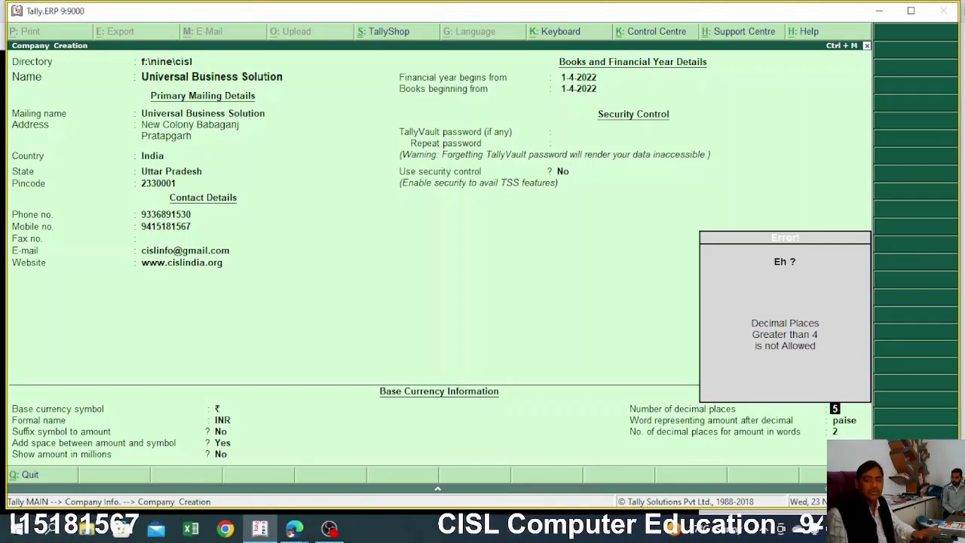
text(0)
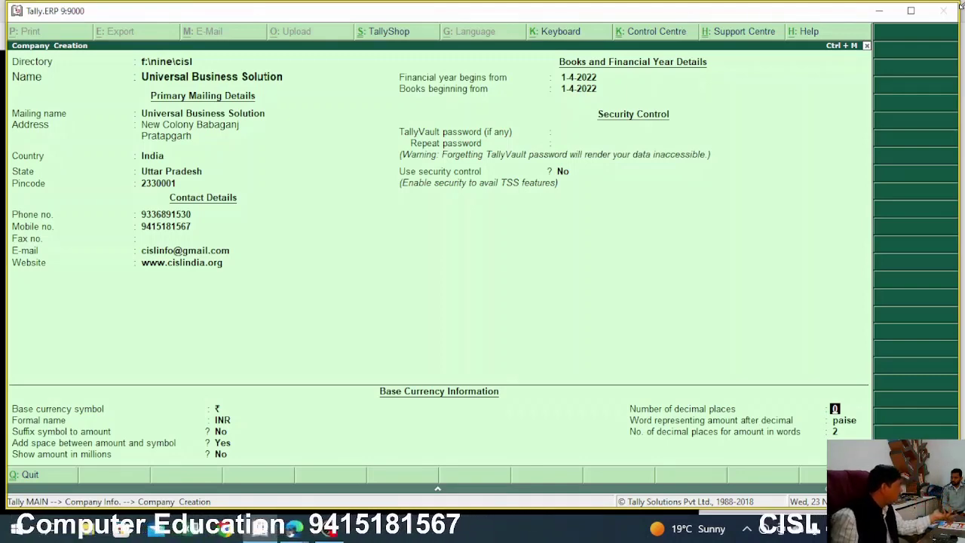
Set 0 decimal places for amounts in words and save the Universal Business Solution company
key(Return)
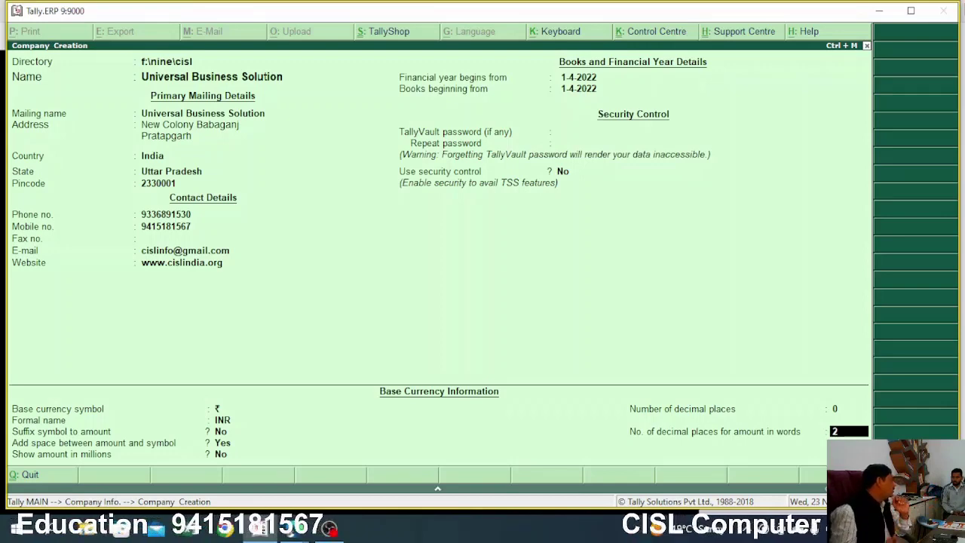
text(0)
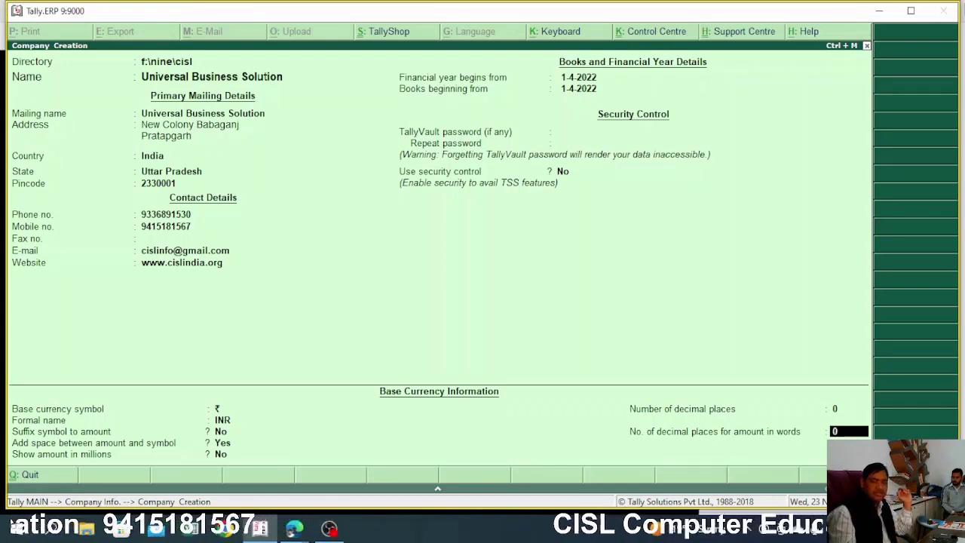
key(Return)
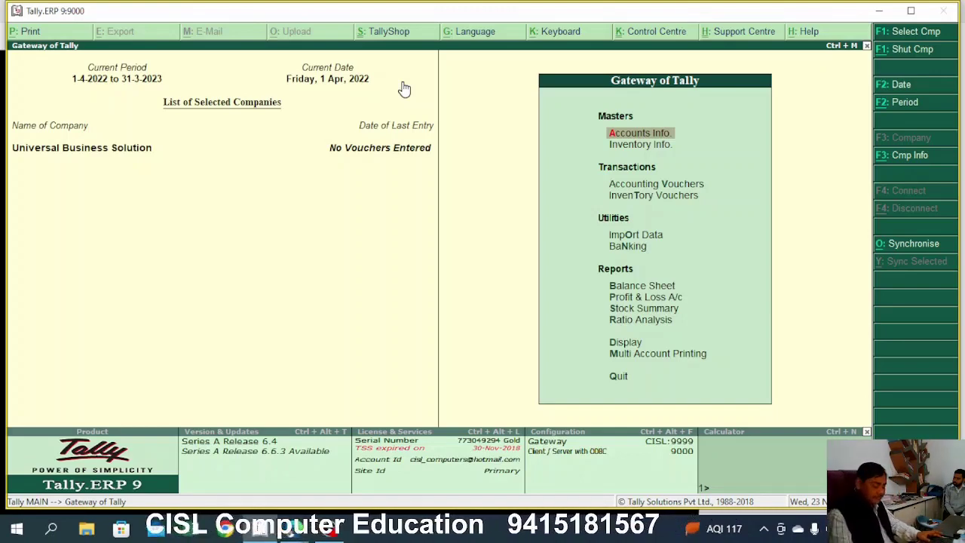
Open Accounts Info. from the Gateway of Tally
key(Down)
key(Up)
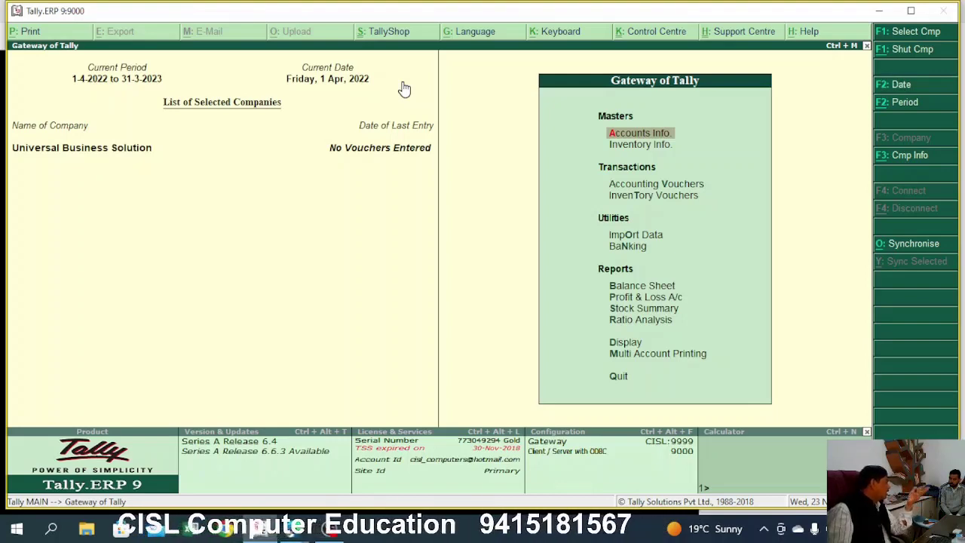
key(Return)
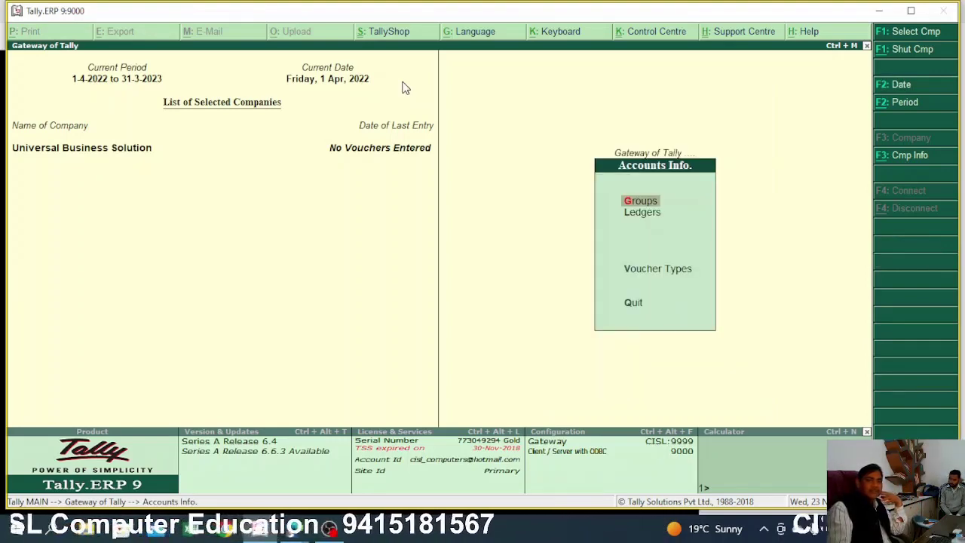
Go to Ledgers and open a blank Single Ledger creation form
key(Down)
key(Return)
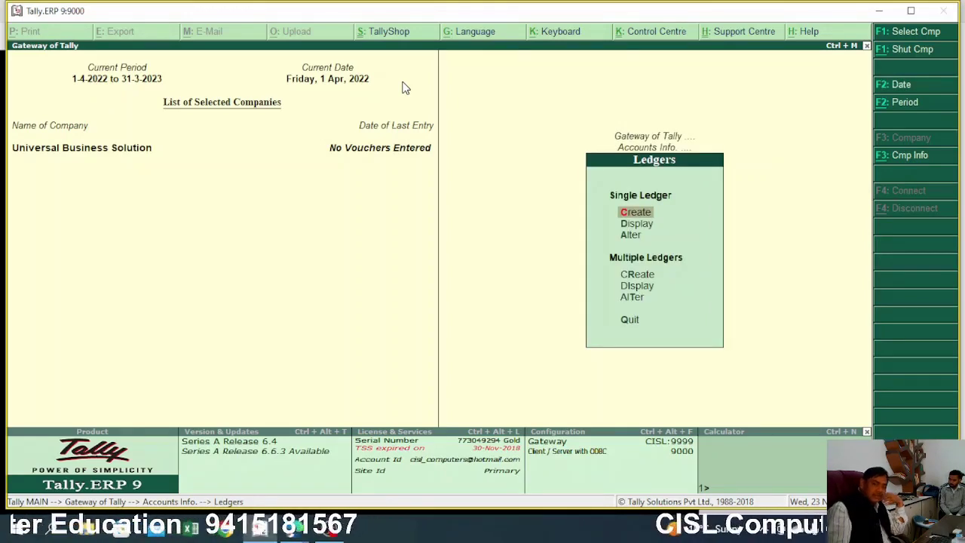
key(Return)
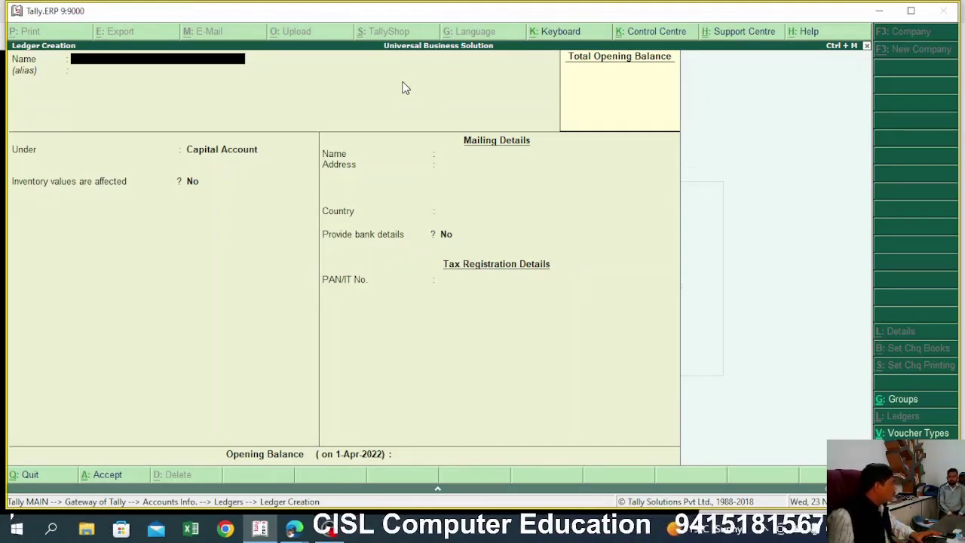
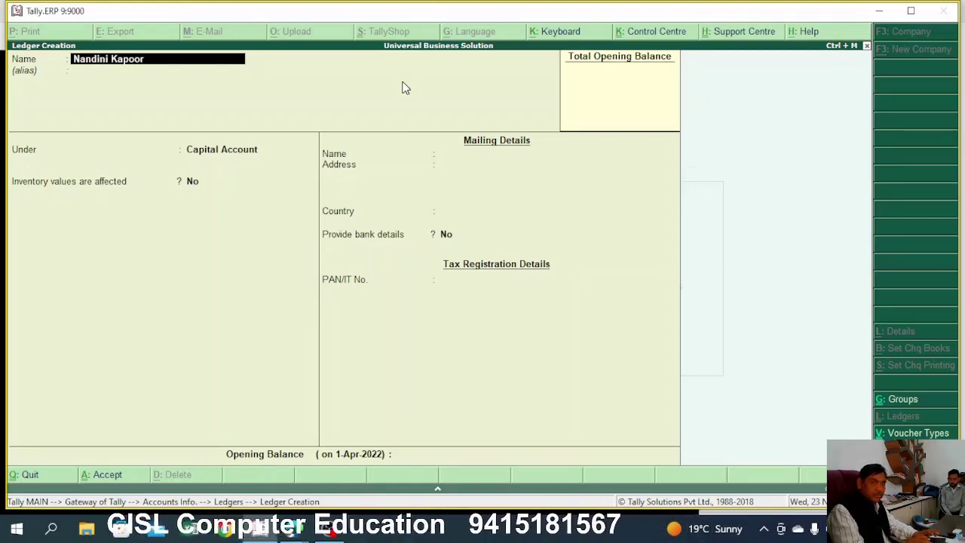
Name the ledger with the owner's name followed by 'Capital a/c'
text( Capit)
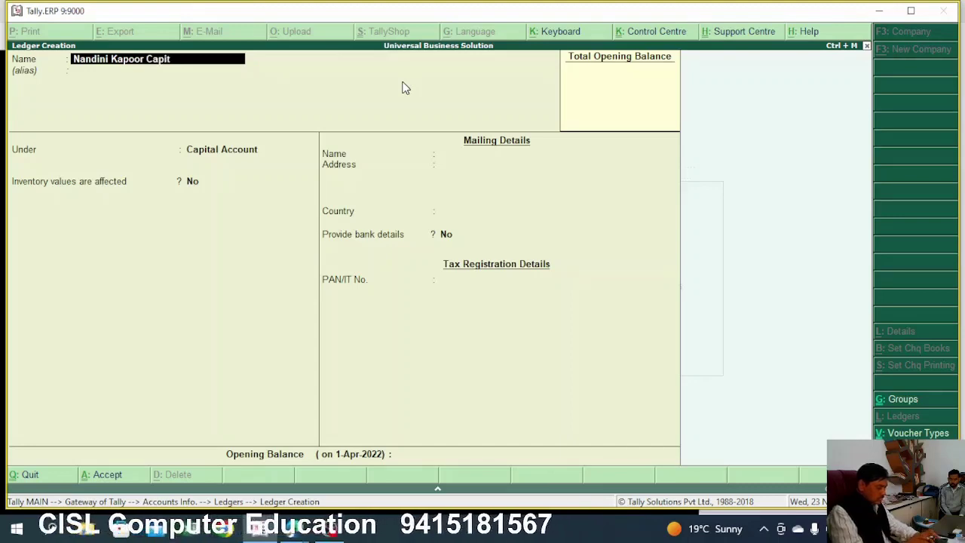
text(al)
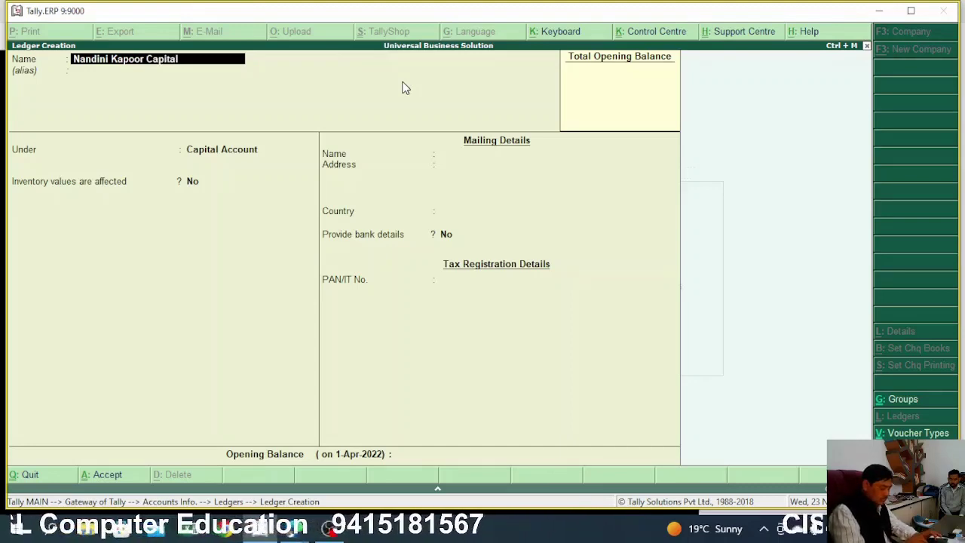
text( a/c)
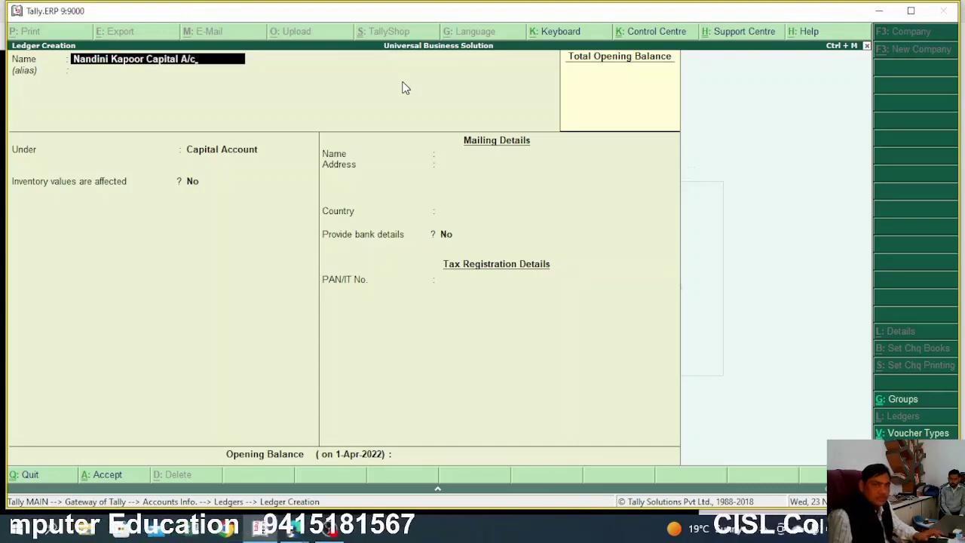
key(Return)
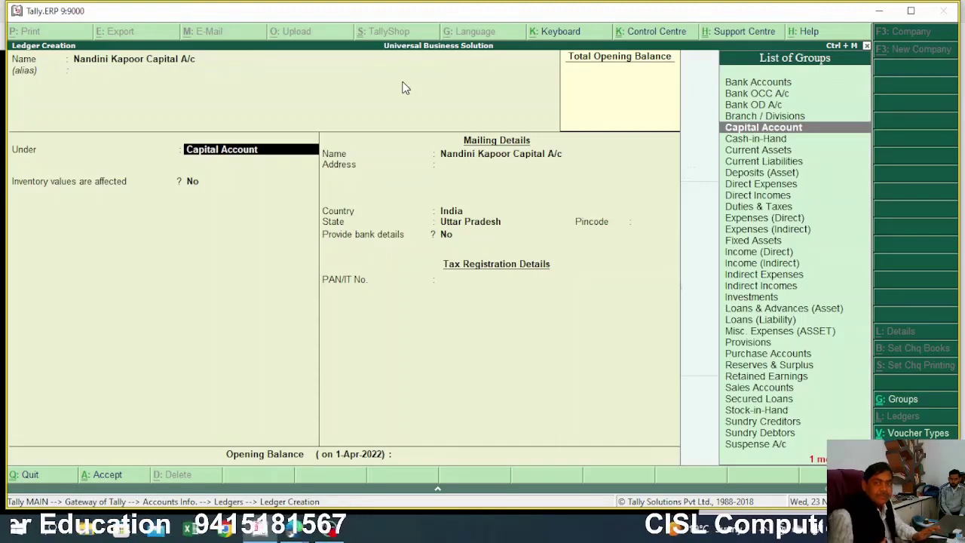
Put the ledger under Capital Account, with inventory not affected and state Uttar Pradesh, up to Accept
key(BackSpace)
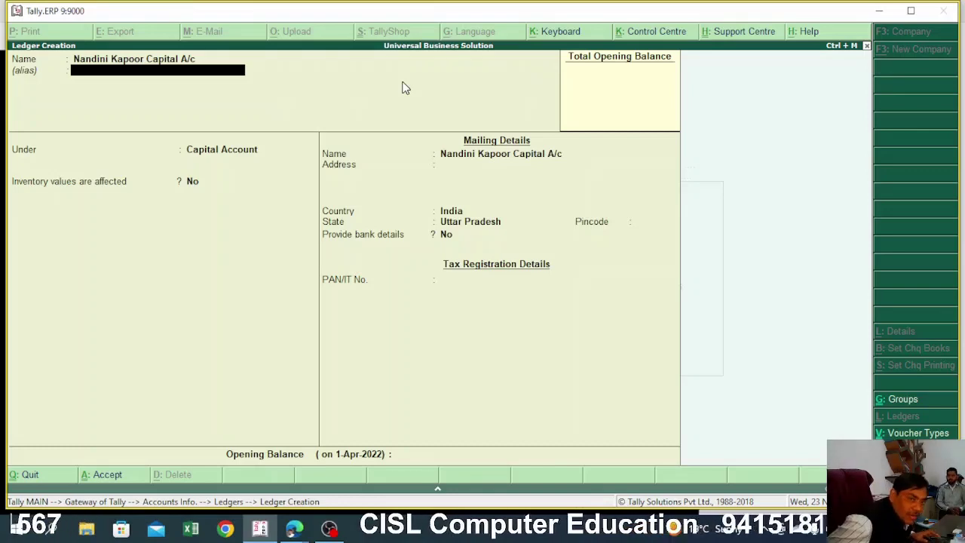
key(Return)
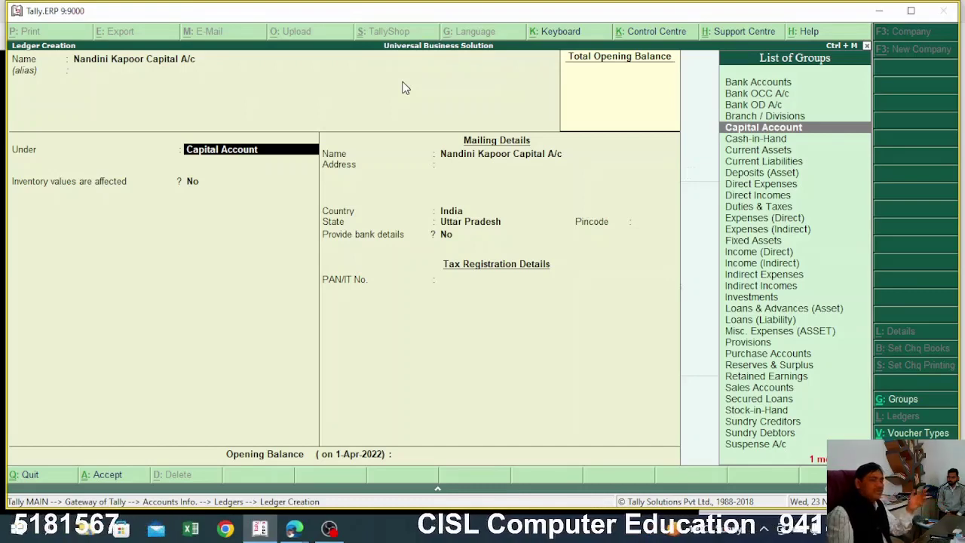
key(Return)
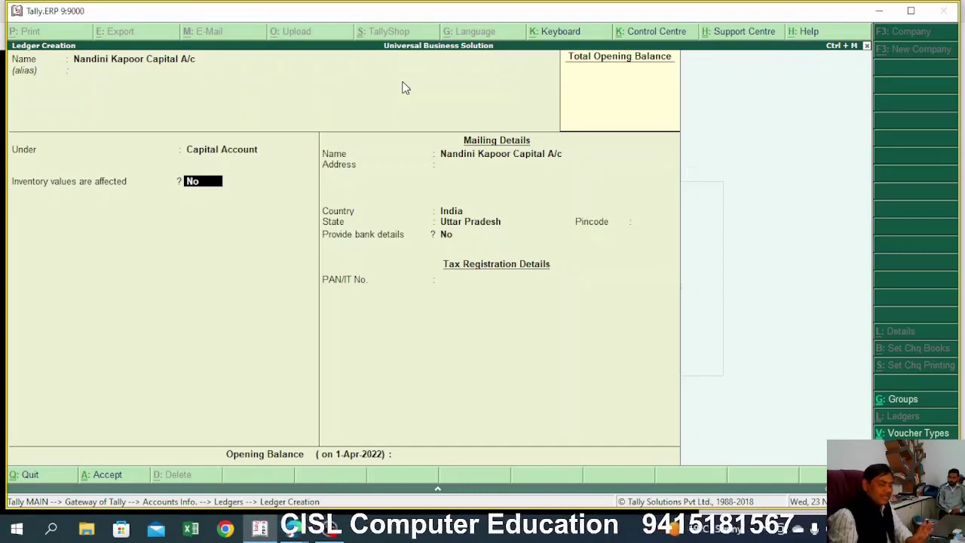
key(Return)
key(Return)
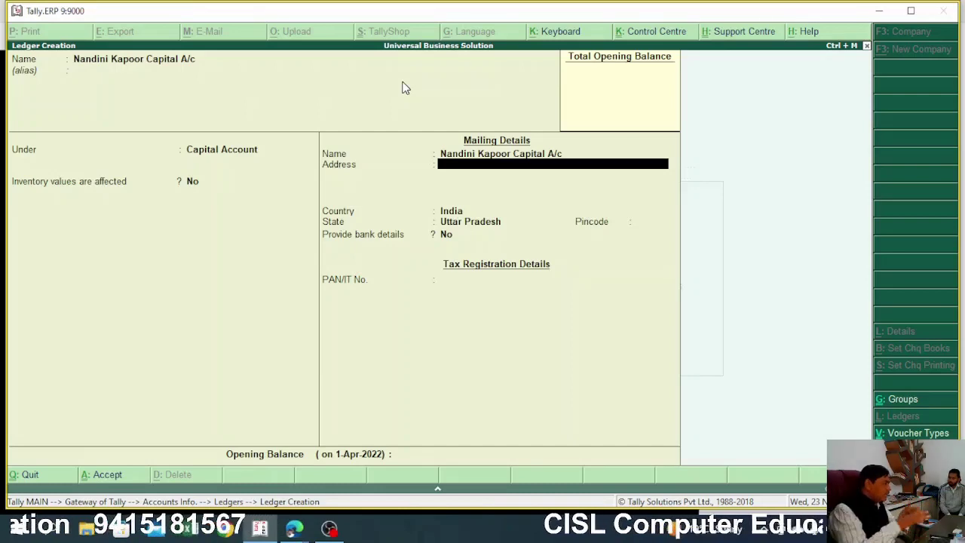
key(Return)
key(Return)
key(Return)
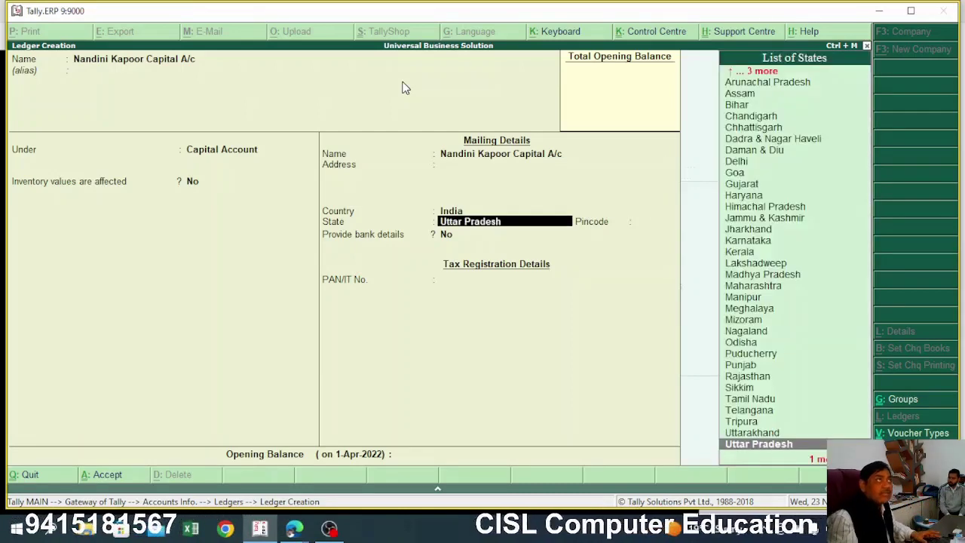
key(Return)
key(Return)
key(Return)
key(Return)
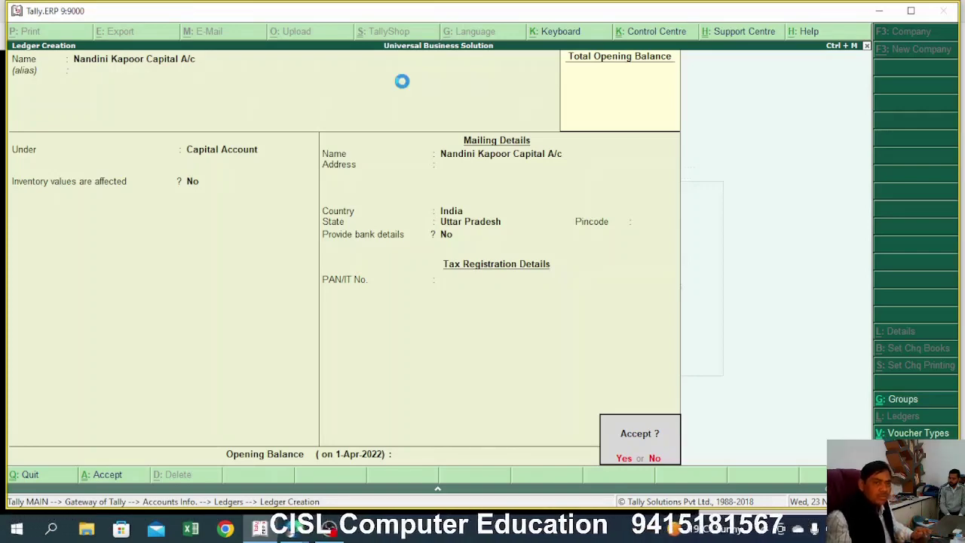
Accept the owner's capital ledger to save it
key(Return)
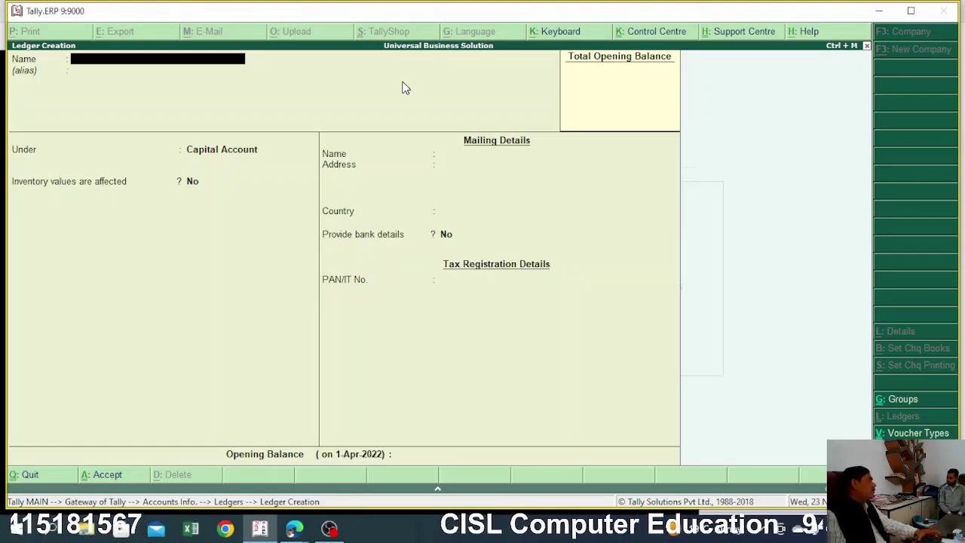
Quit ledger creation with Y and back out to the Gateway of Tally
key(Escape)
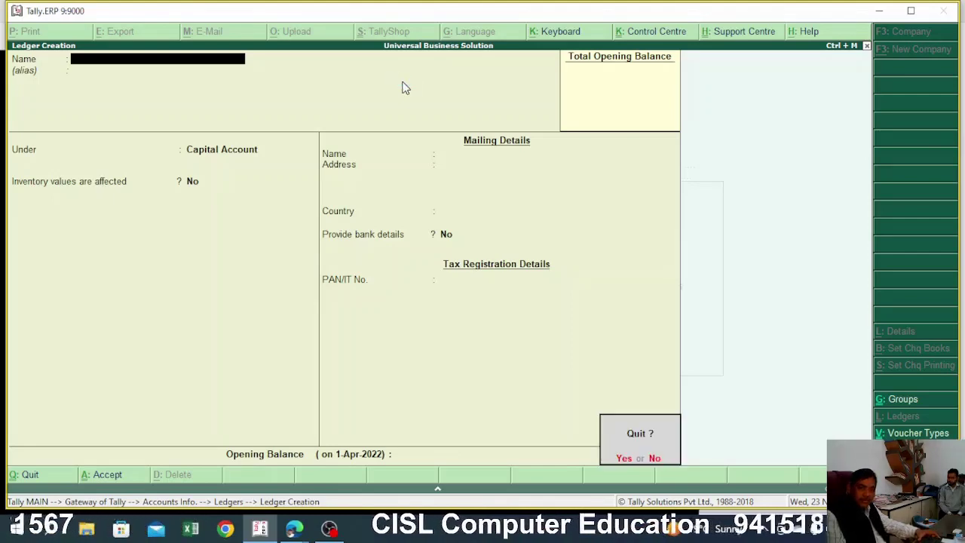
key(y)
key(Escape)
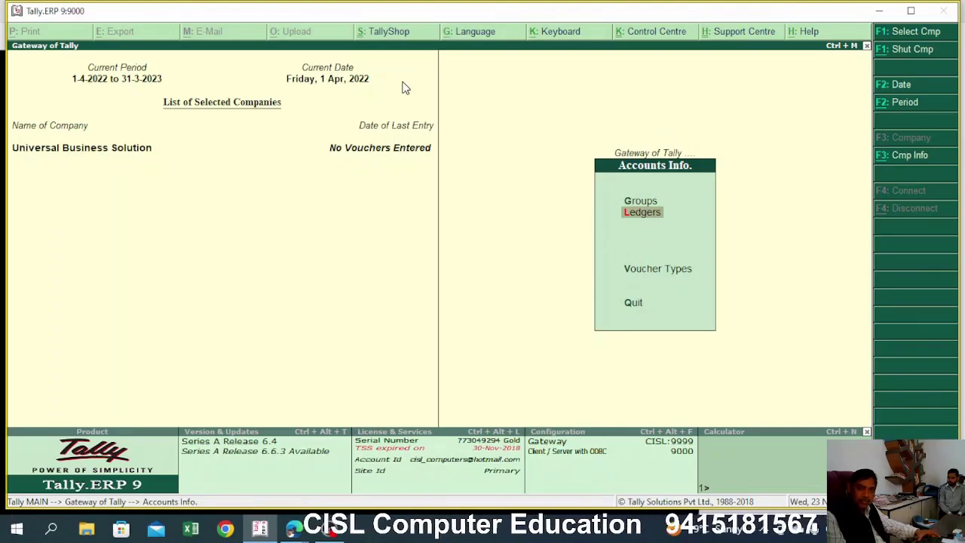
key(Escape)
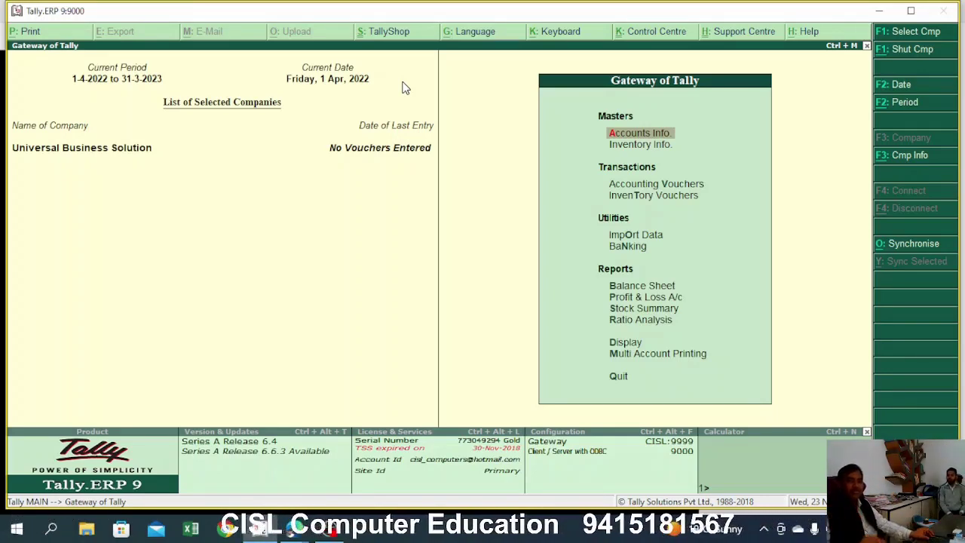
Open Accounting Vouchers and switch the voucher type to Receipt with F6
key(Down)
key(Down)
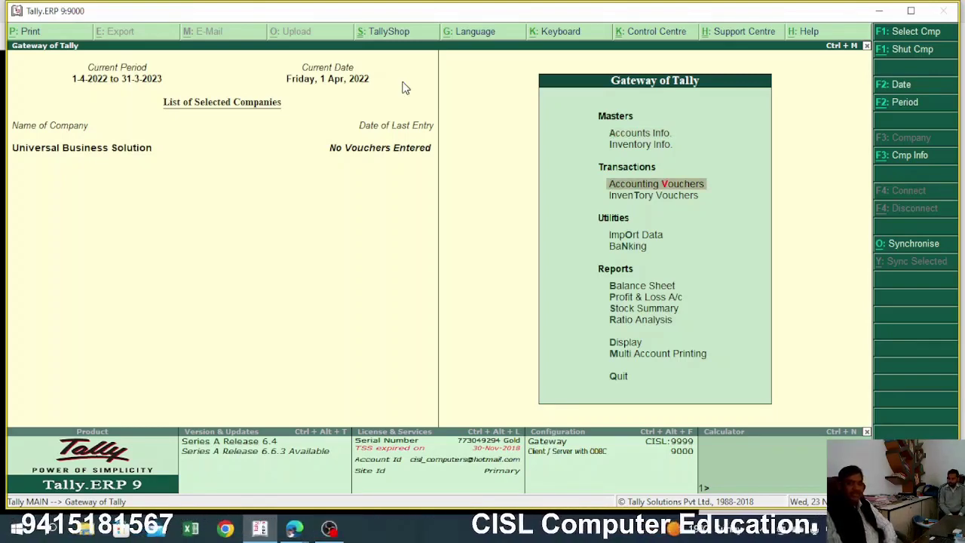
key(Return)
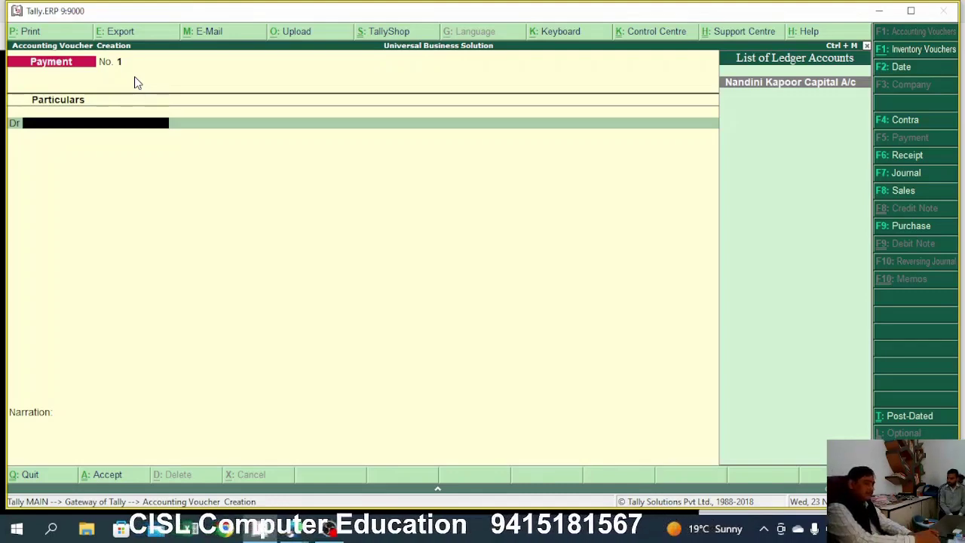
key(F6)
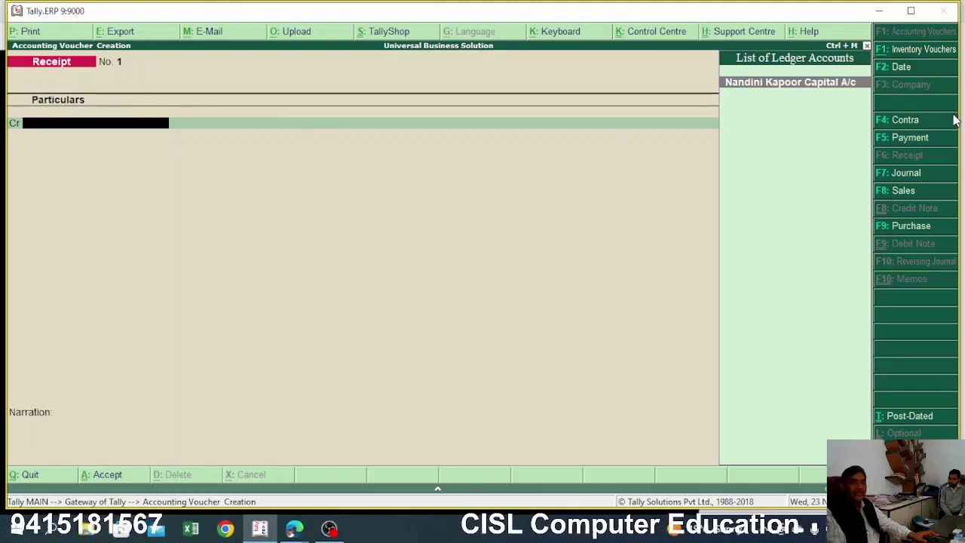
Credit the owner's capital ledger 3,00,000 and debit Cash 3,00,000, reaching Narration
key(Return)
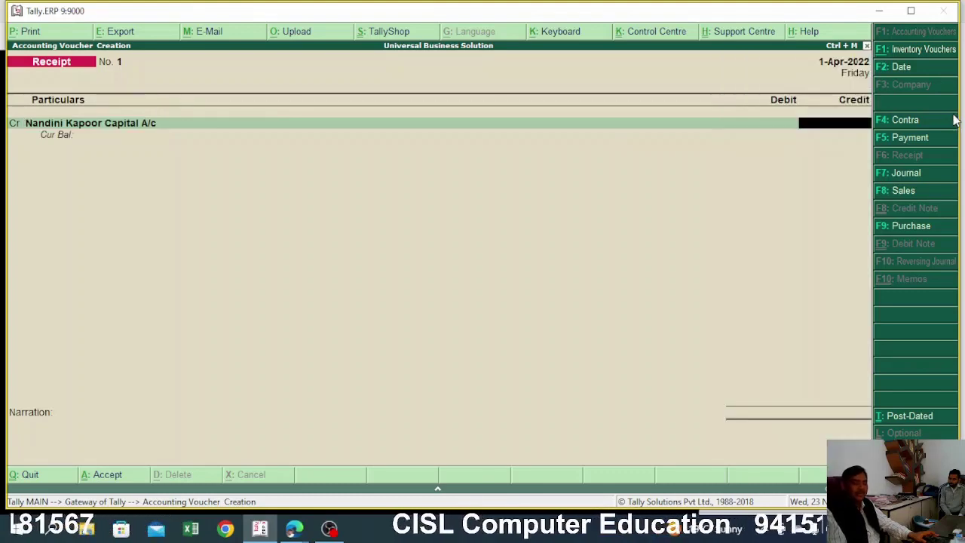
text(300)
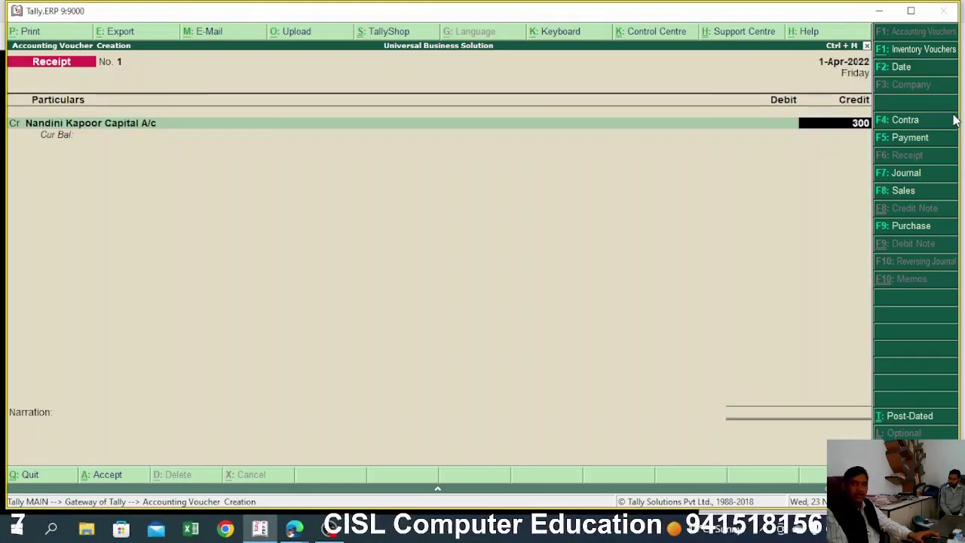
text(000)
key(Return)
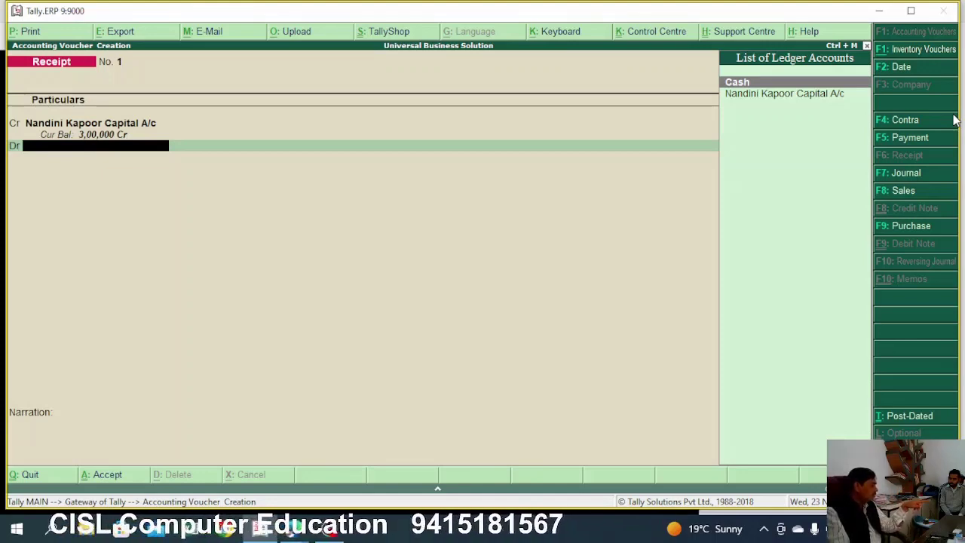
key(Return)
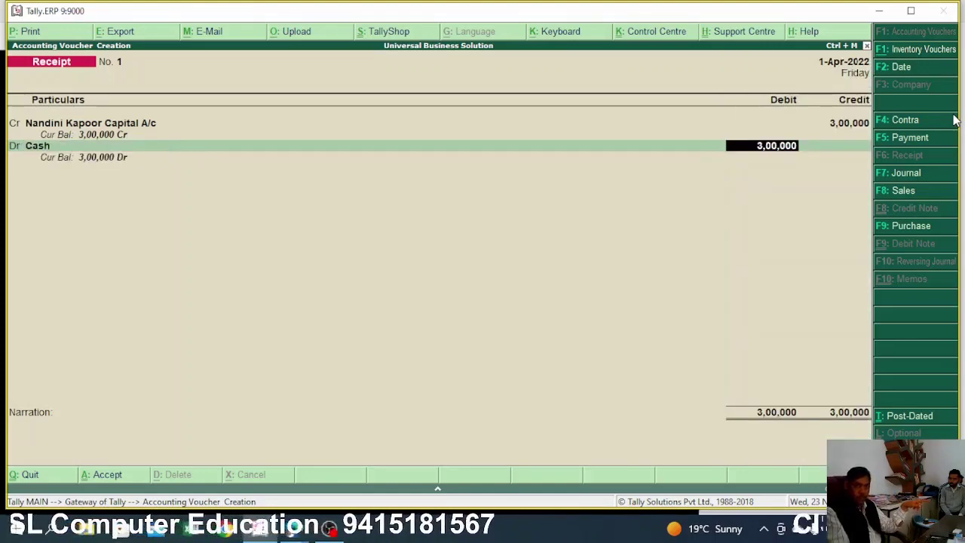
key(Return)
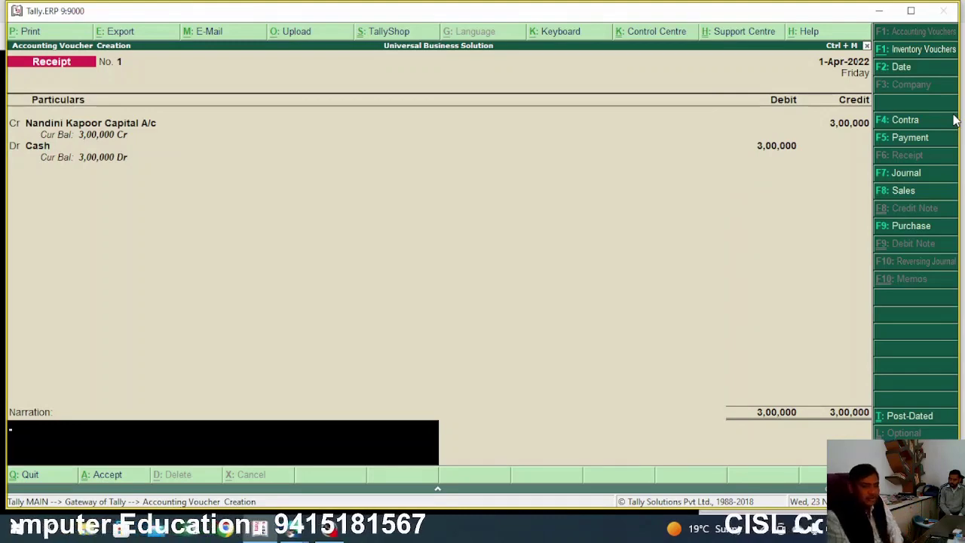